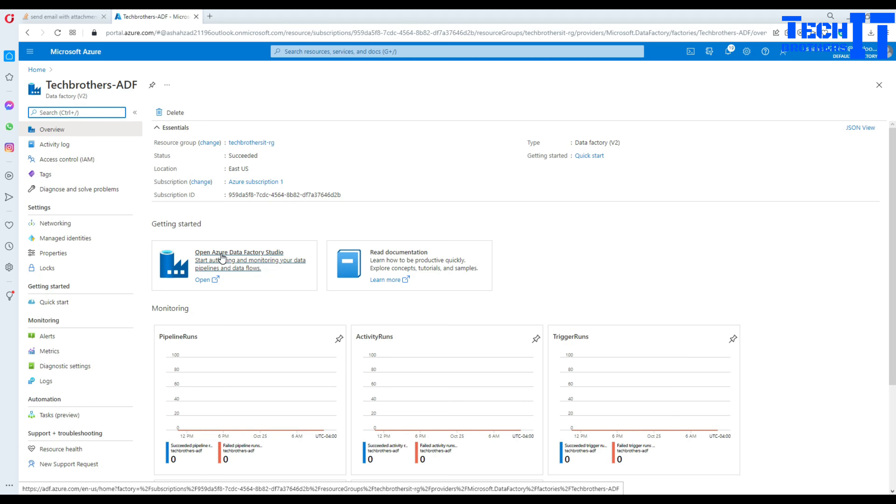
Open Azure Data Factory Studio for Techbrothers-ADF and create a new pipeline.
left_click(222, 259)
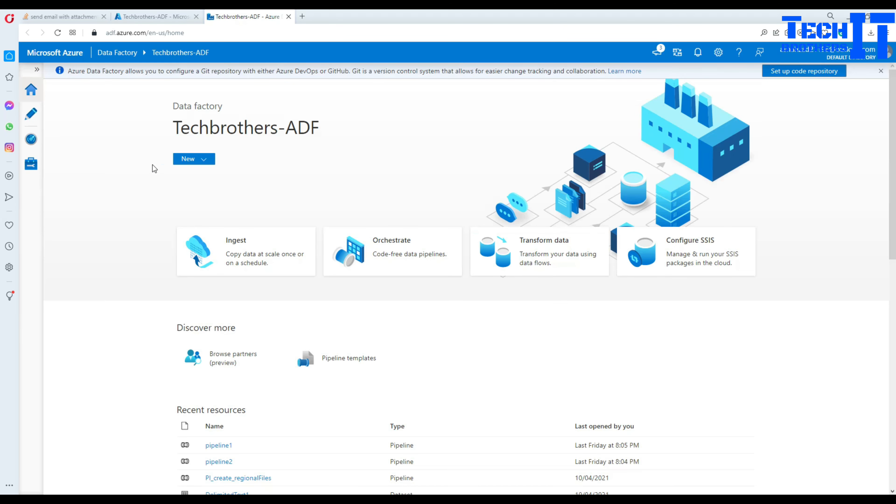
left_click(31, 113)
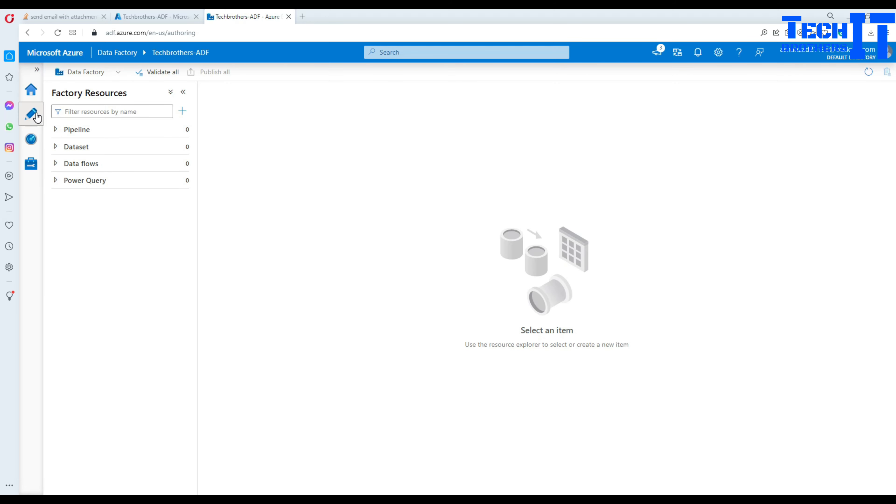
left_click(182, 131)
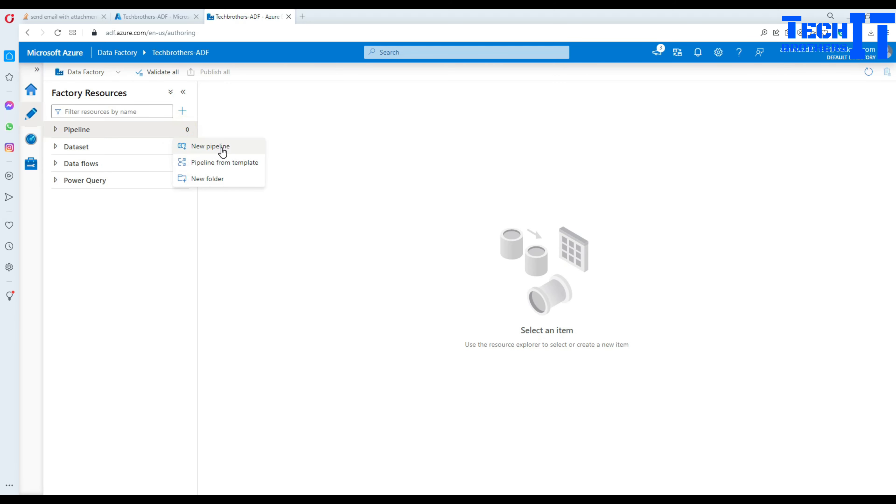
left_click(222, 151)
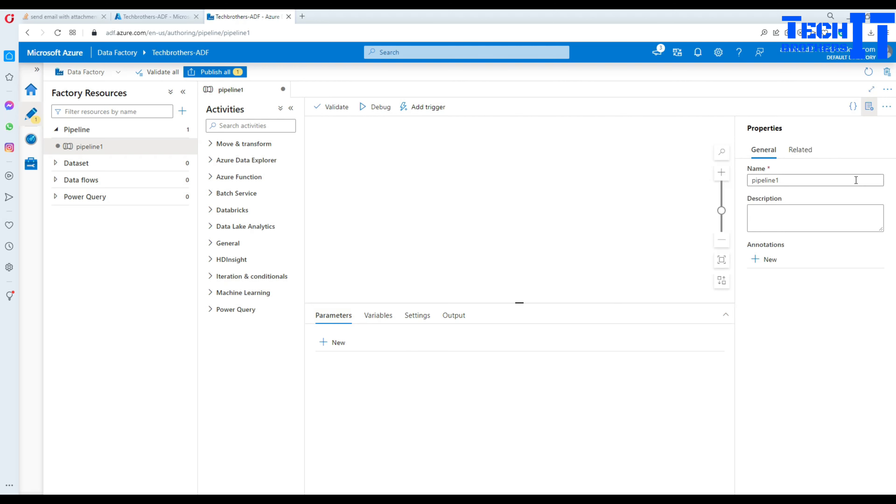
double_click(781, 180)
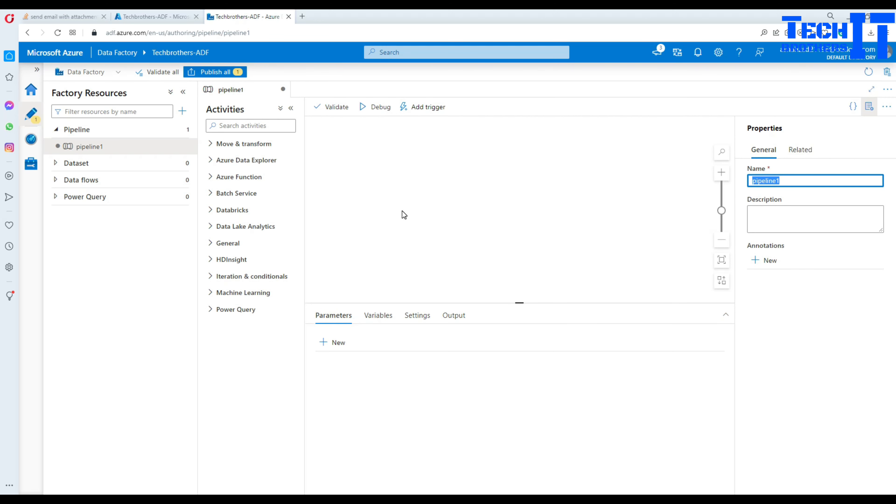
Find the Wait activity and add it to the pipeline canvas.
left_click(264, 125)
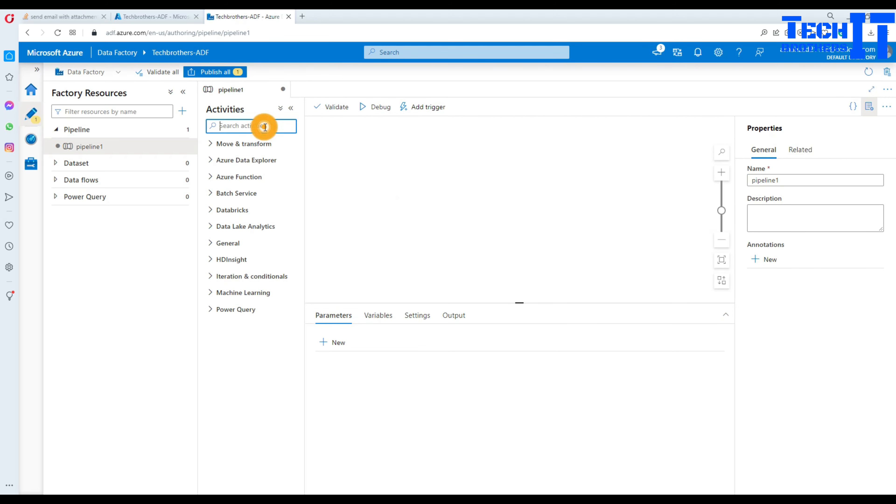
type("wait")
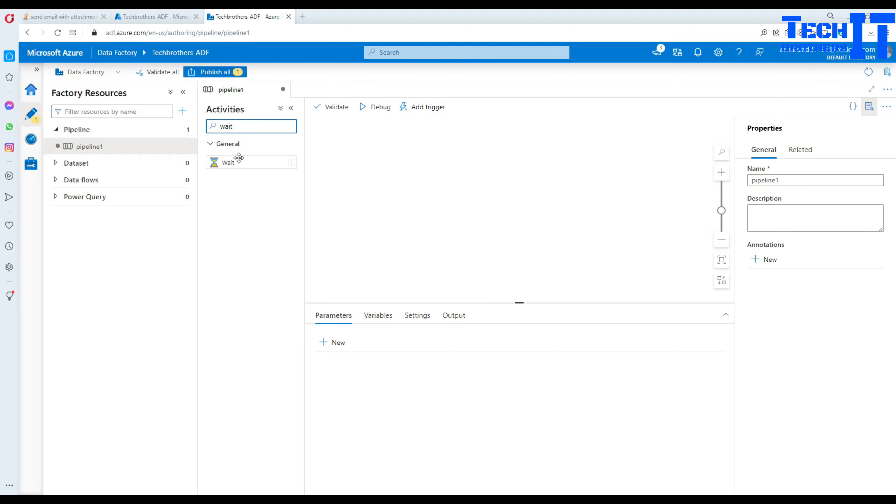
left_click_drag(238, 157, 406, 176)
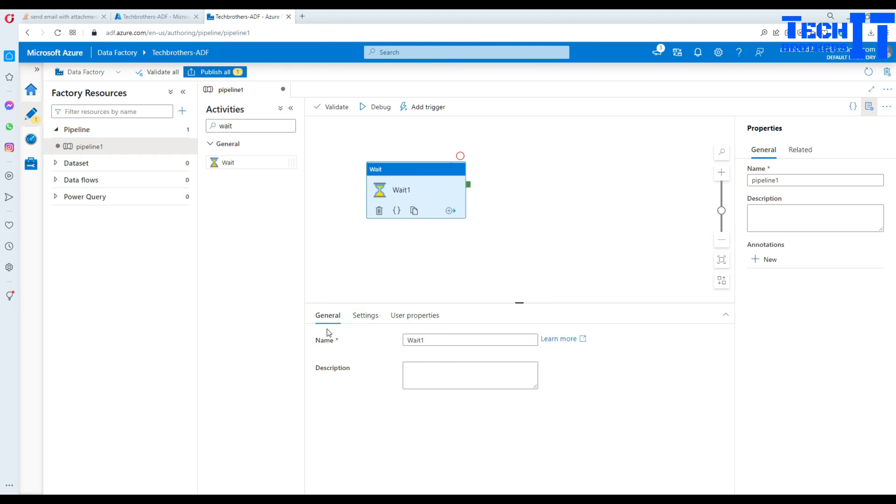
Set the Wait activity's wait time to 2 seconds, then debug the pipeline and refresh its run status.
left_click(363, 315)
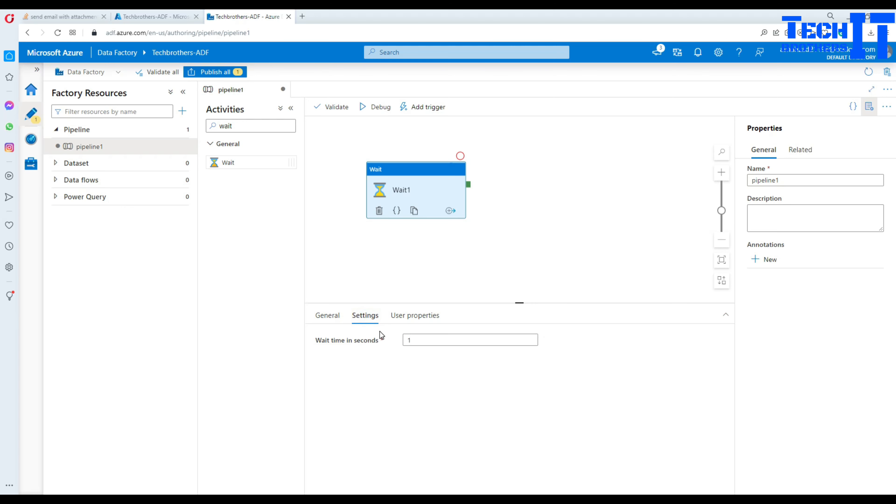
left_click(402, 341)
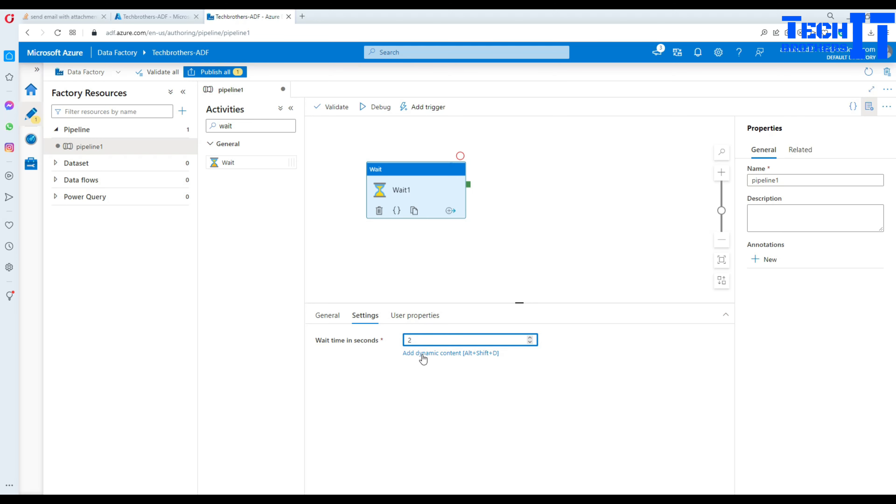
left_click(327, 167)
left_click(382, 112)
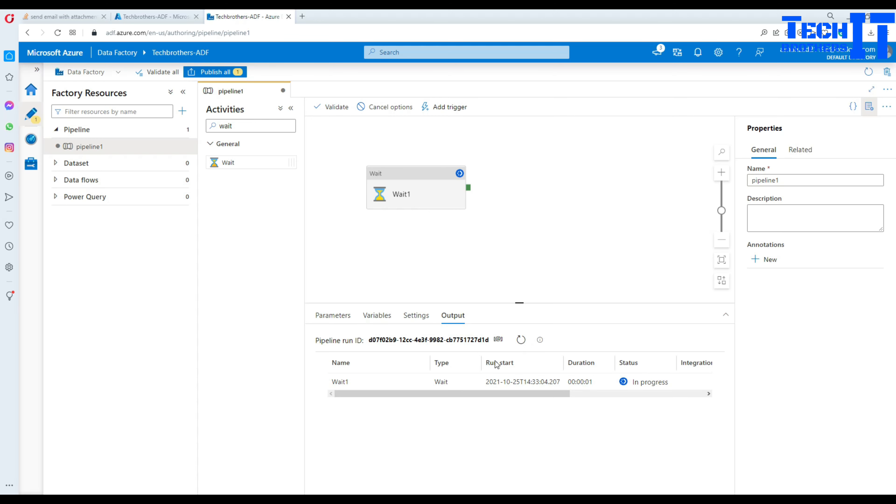
left_click(520, 340)
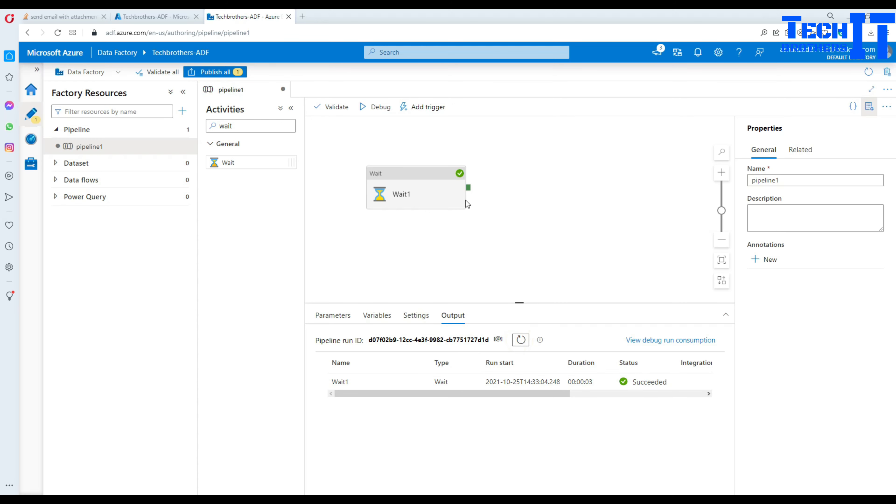
Add a second Wait activity beside the first and connect the first one's success output to it.
double_click(254, 124)
key("BackSpace")
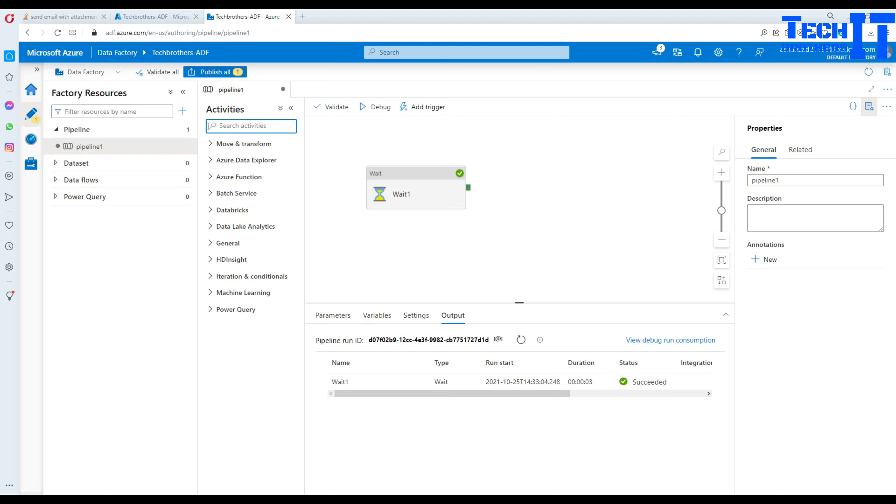
type("wait")
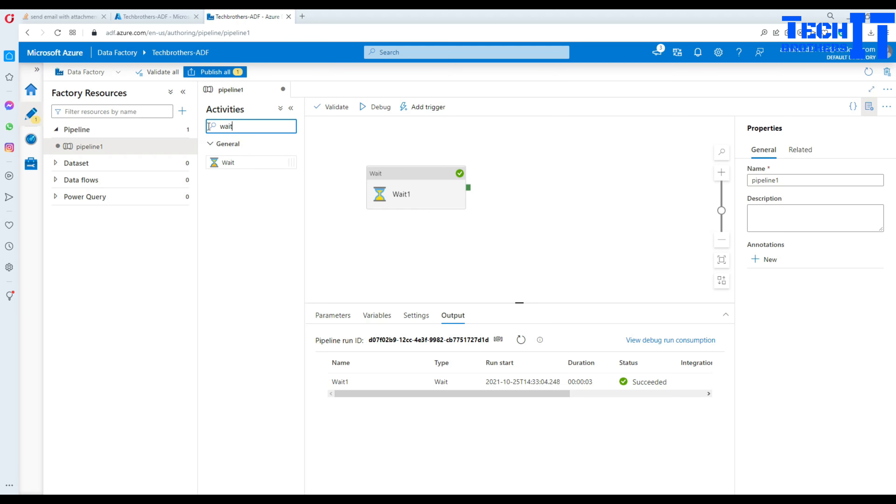
left_click_drag(229, 162, 550, 193)
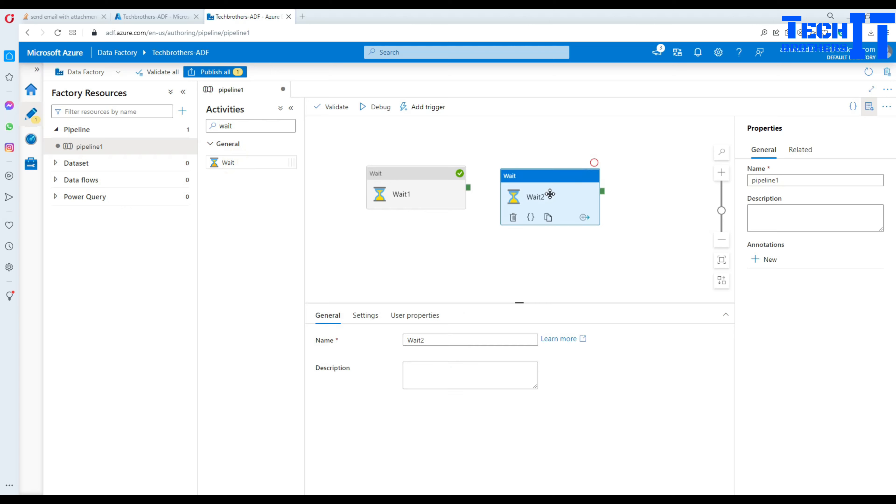
left_click_drag(469, 187, 528, 207)
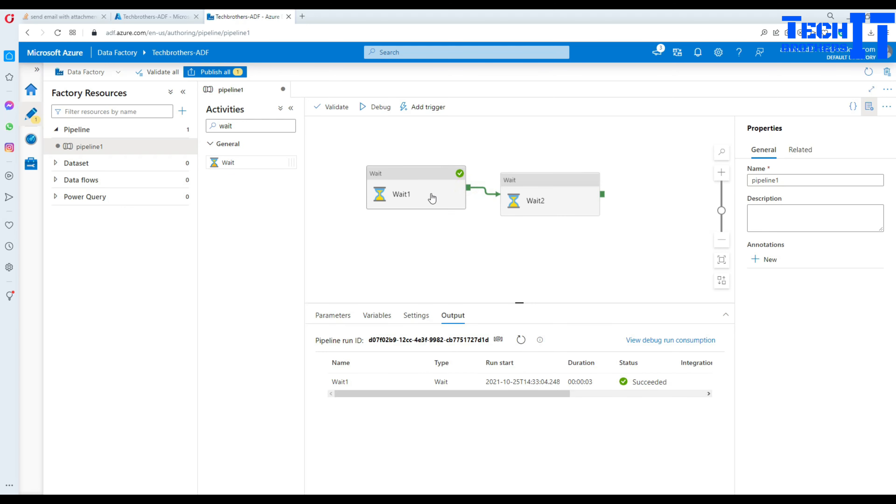
Rename the first Wait activity as "Wait for 2 seconds".
left_click(426, 190)
left_click(328, 315)
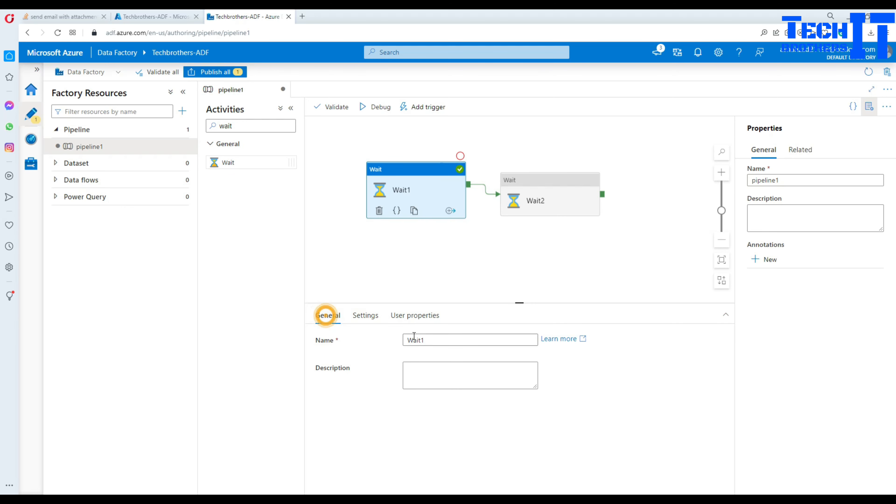
double_click(428, 341)
type("Wait ")
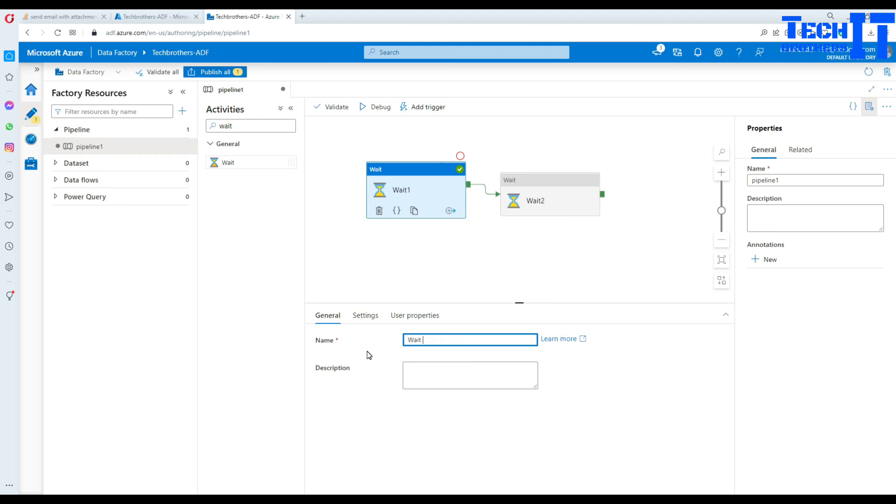
type("for 2 seconds")
left_click(516, 270)
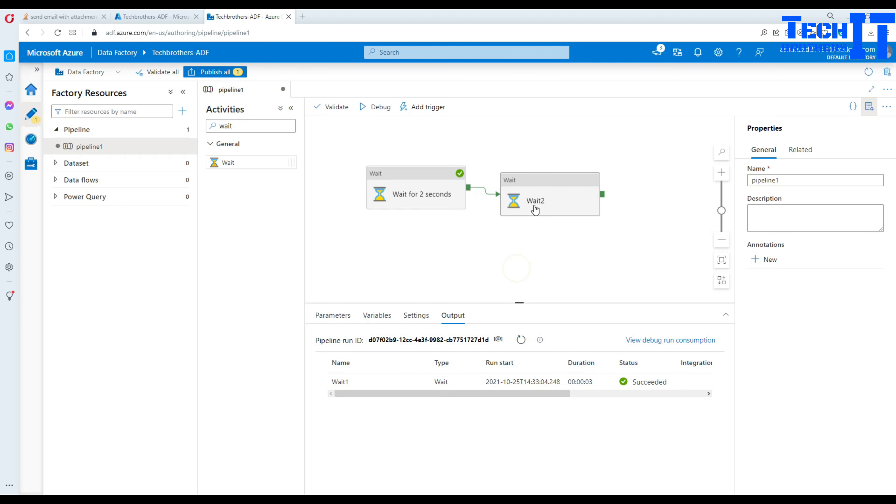
Rename the second Wait activity as "2nd Activity".
left_click(534, 200)
double_click(424, 340)
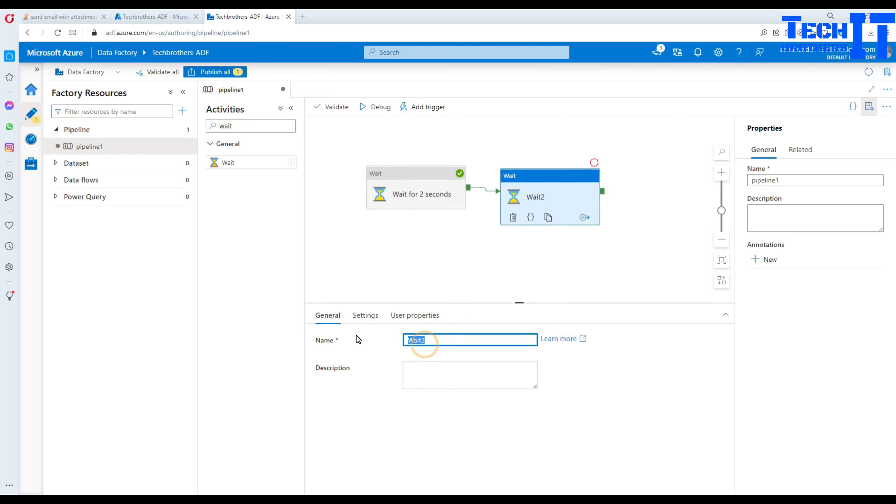
type("2nd Activity")
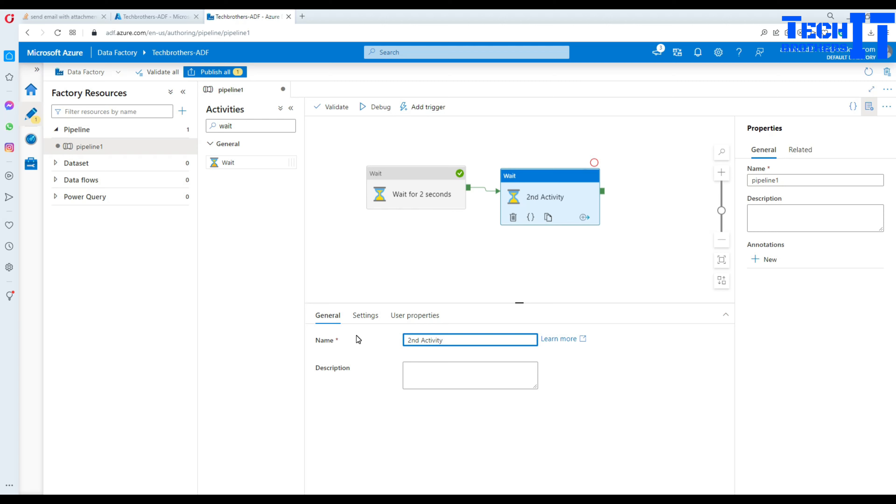
left_click(479, 252)
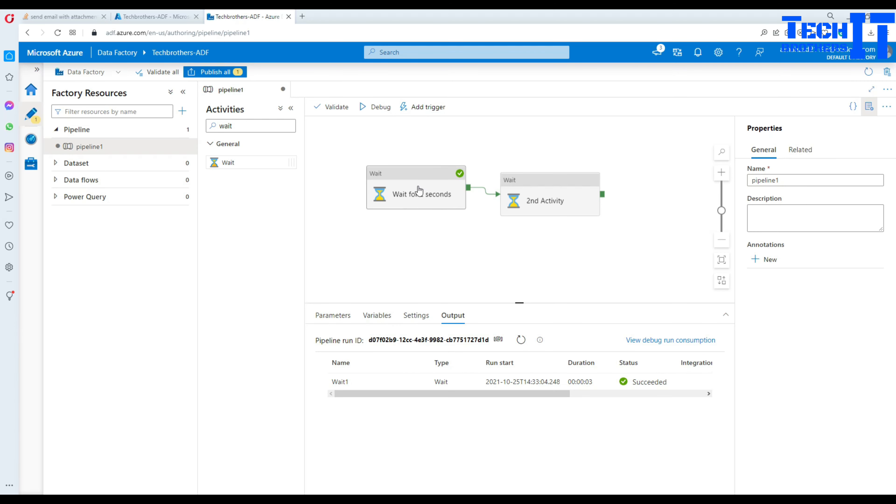
Move the first Wait activity slightly away from the second, then debug the pipeline and refresh its run status.
left_click_drag(392, 175, 372, 180)
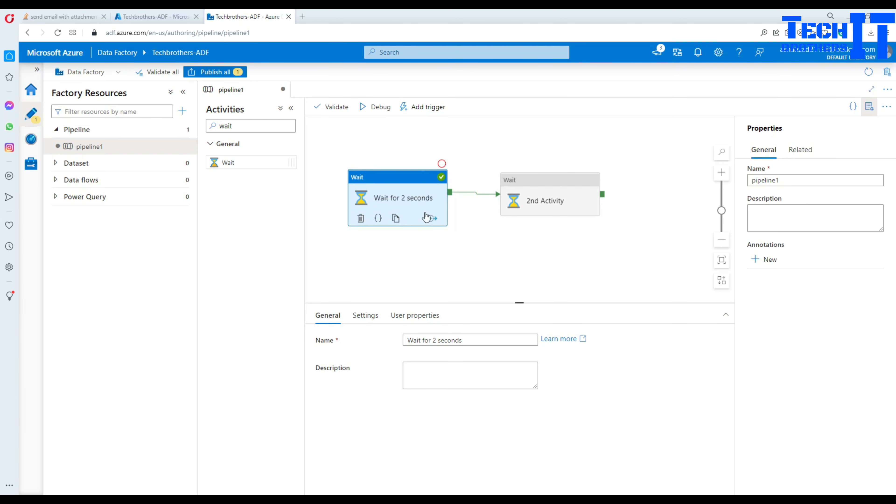
left_click(383, 111)
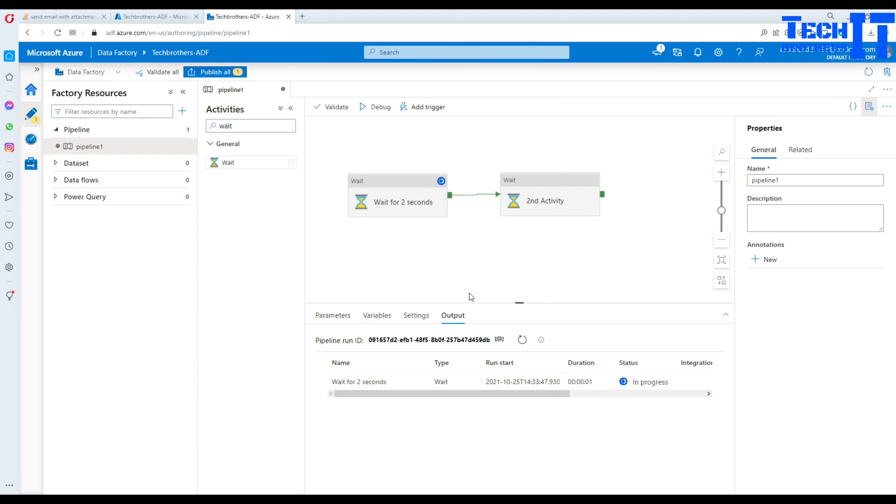
left_click(522, 340)
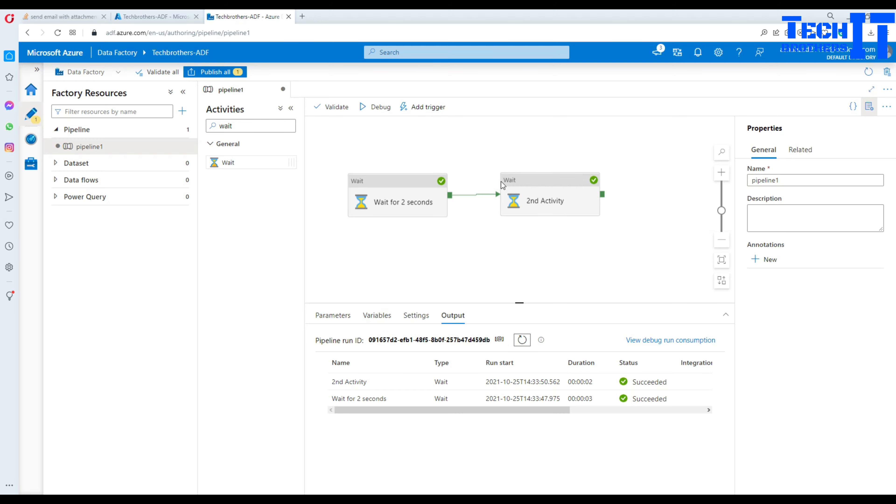
Check the wait time setting of the "Wait for 2 seconds" activity.
left_click(407, 212)
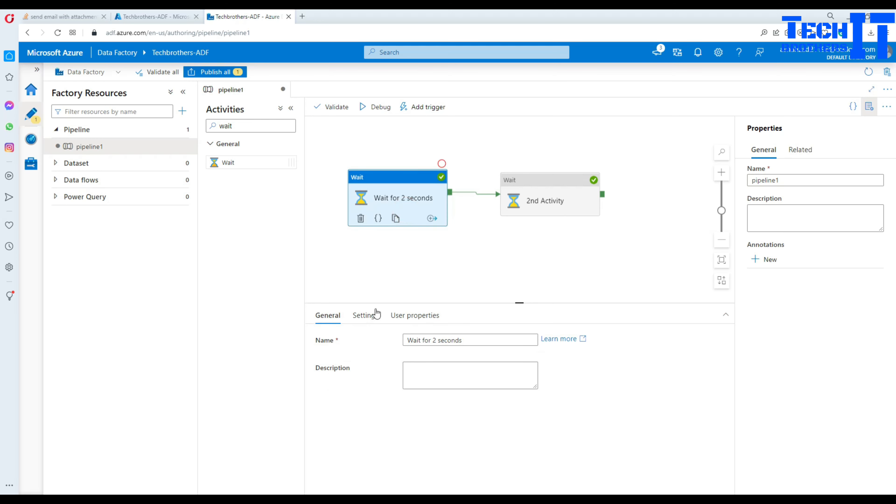
left_click(365, 316)
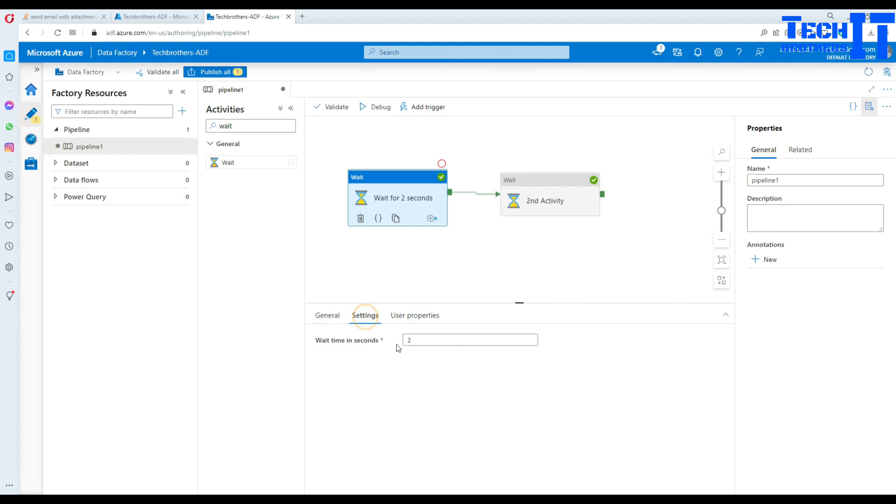
left_click(425, 340)
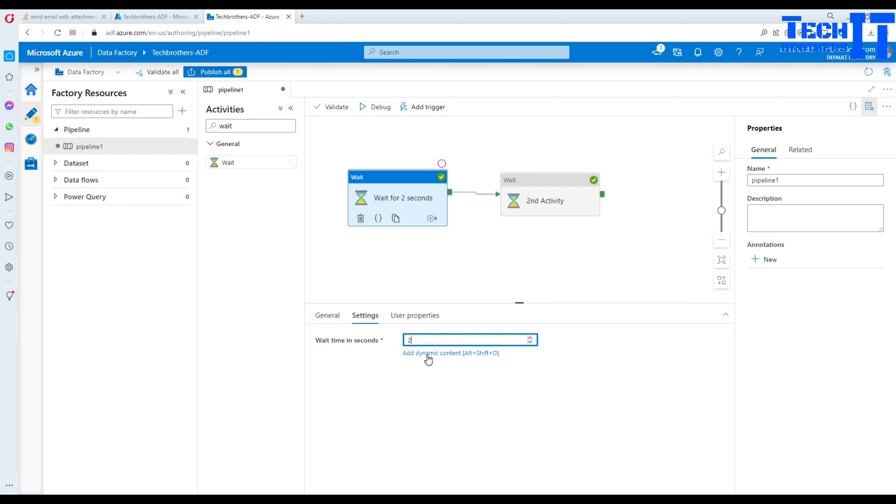
left_click(400, 271)
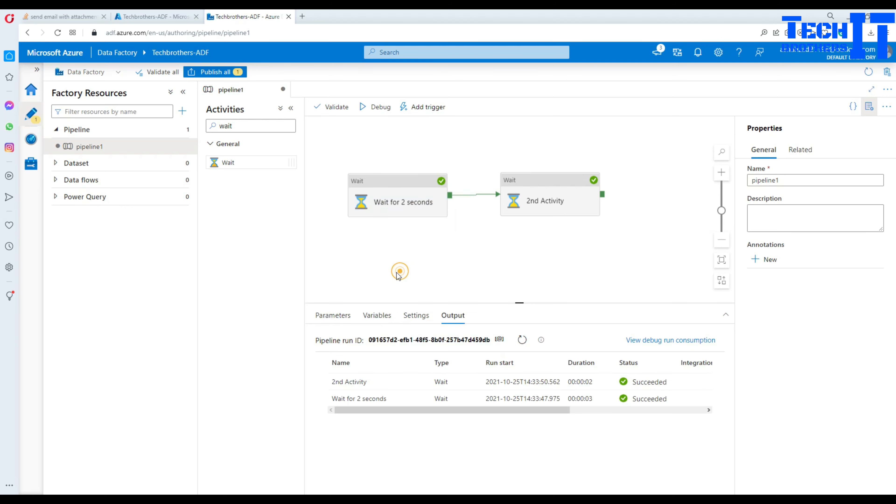
Add a pipeline variable named waitforseconds of type String with a default value of 10.
left_click(376, 314)
left_click(335, 338)
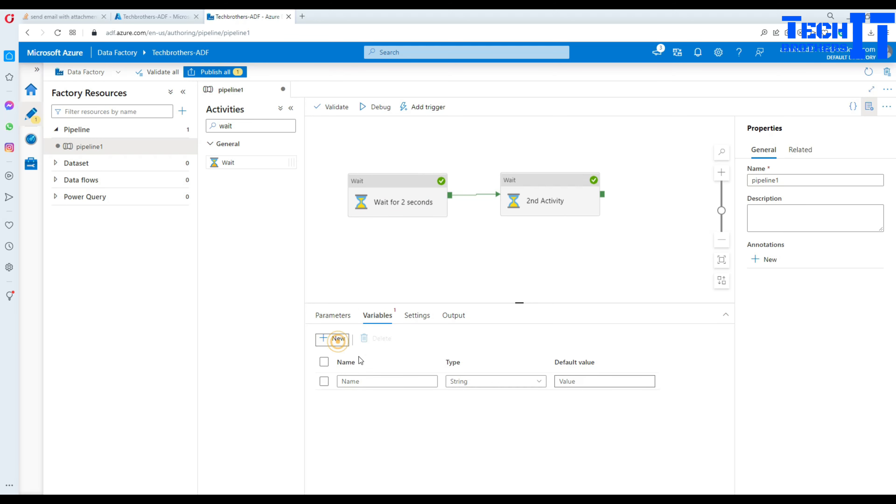
left_click(374, 381)
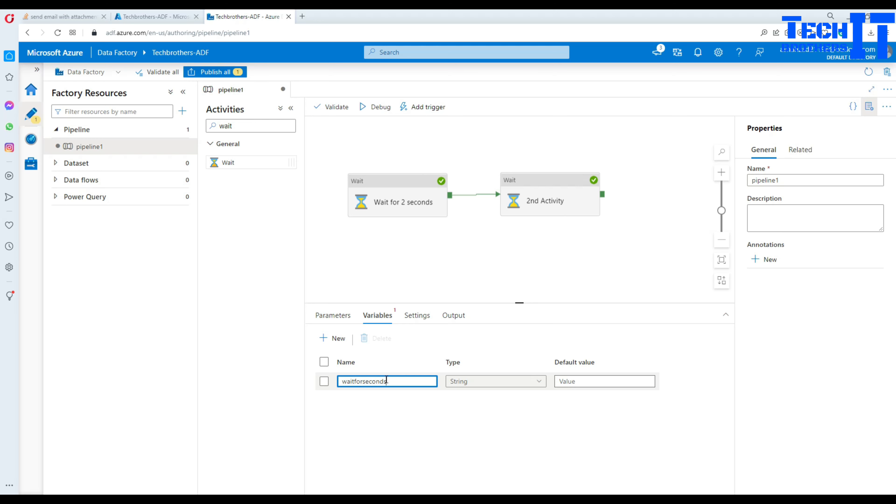
left_click(471, 384)
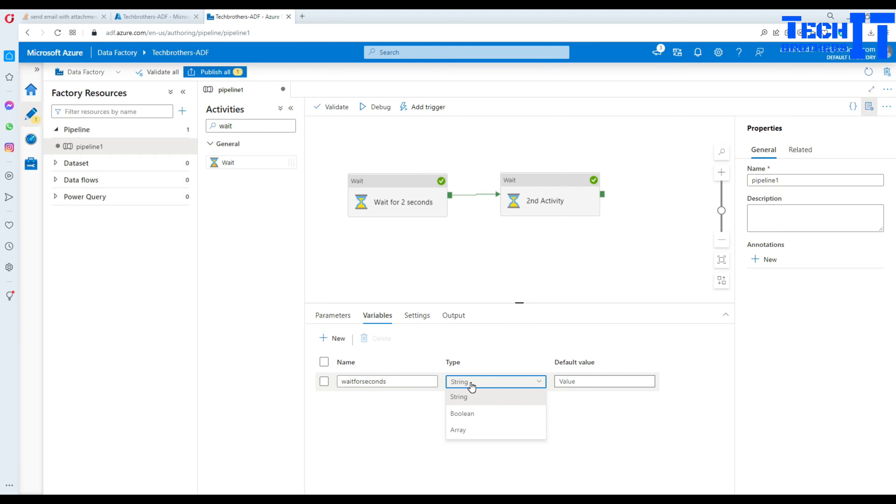
left_click(473, 396)
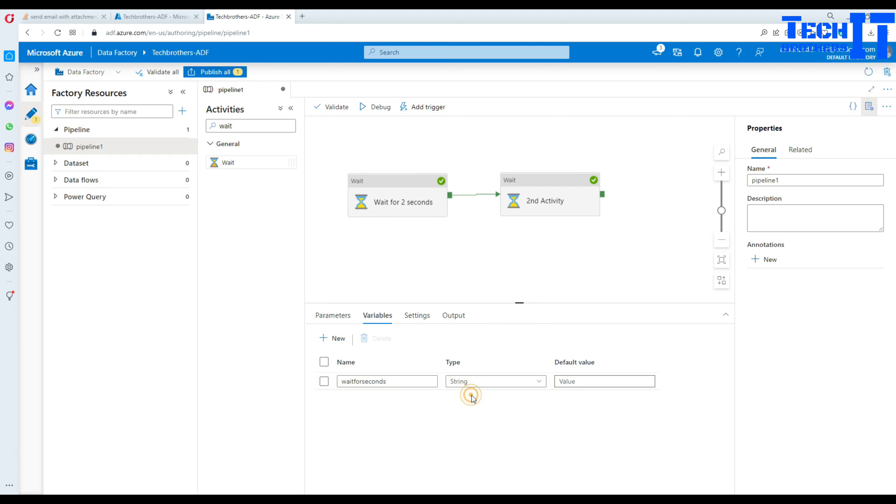
left_click(596, 380)
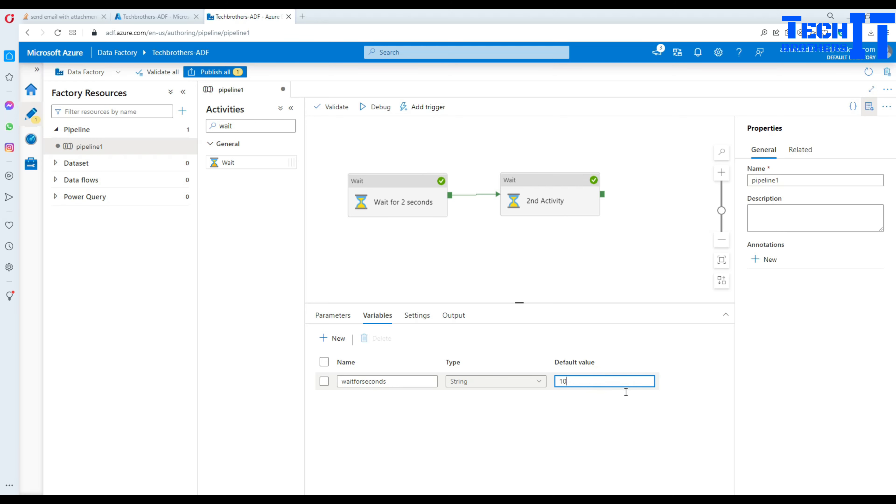
left_click(586, 433)
left_click(416, 196)
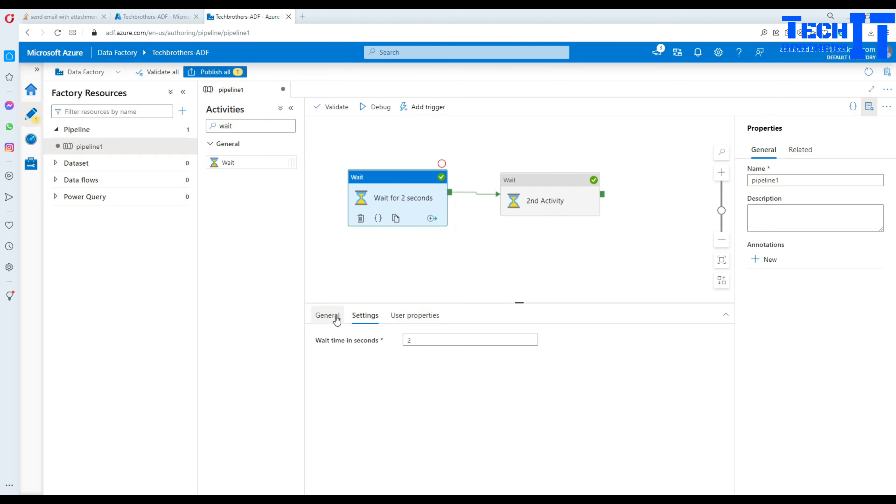
left_click(413, 340)
left_click(437, 353)
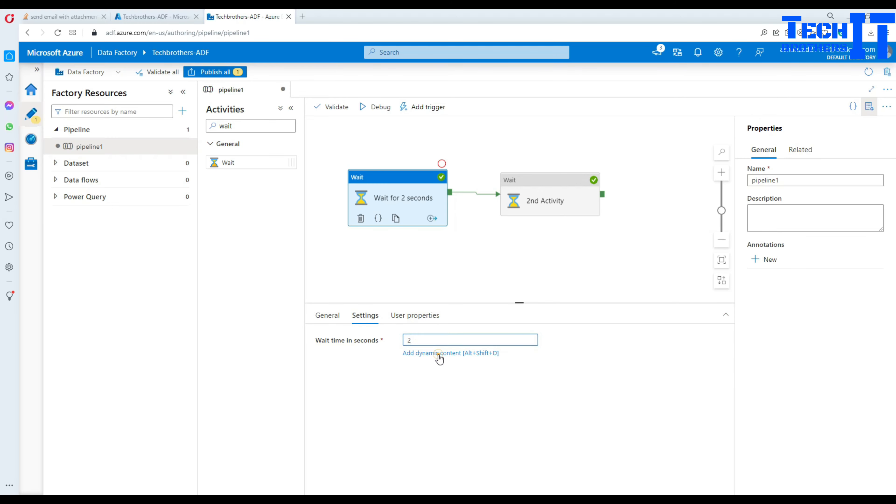
left_click(626, 306)
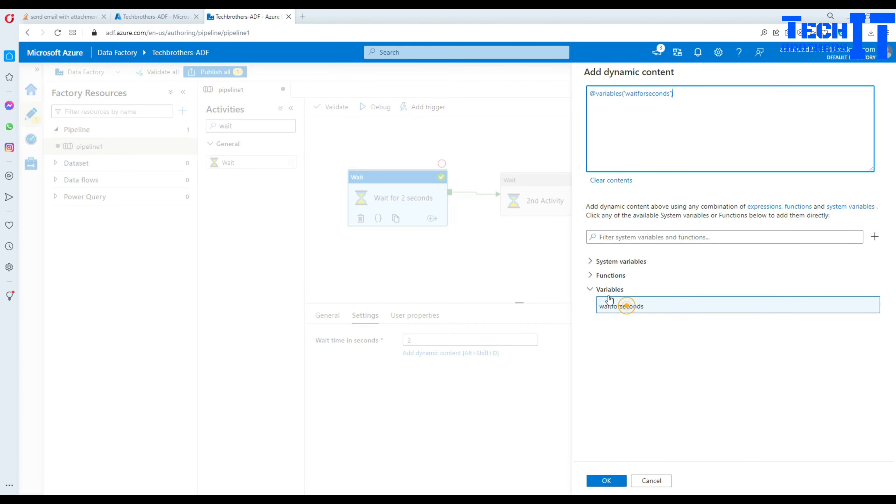
left_click(605, 481)
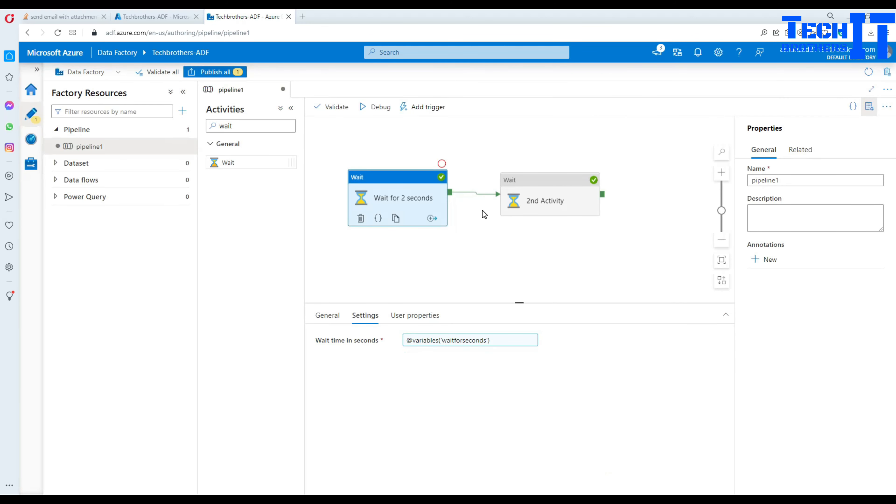
Debug the pipeline with the variable-driven wait time and refresh the status of its run.
left_click(380, 108)
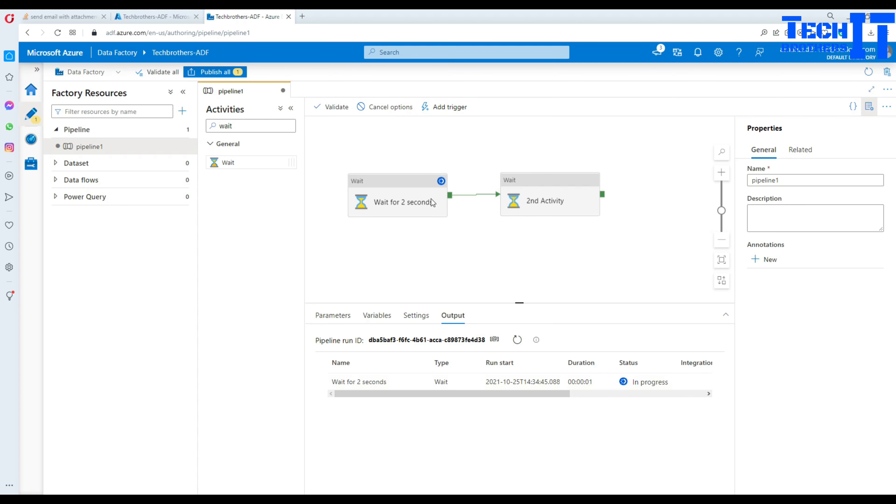
left_click(517, 342)
left_click(517, 345)
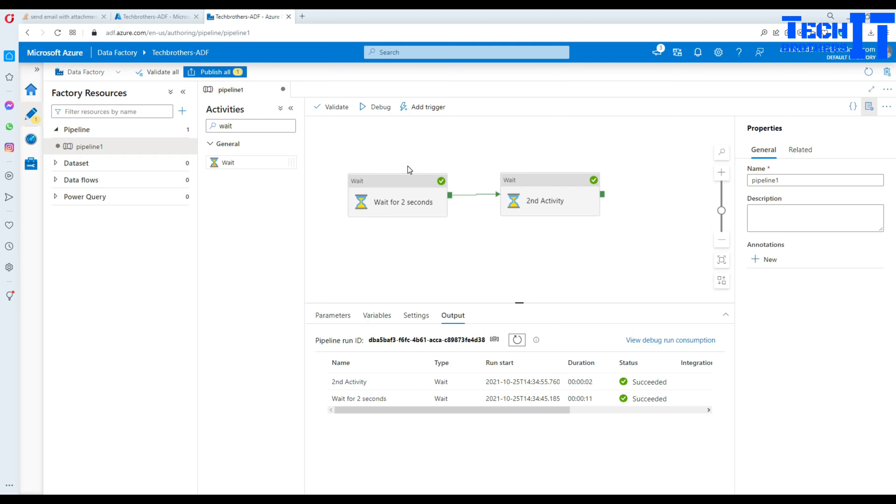
Delete the "Wait for 2 seconds" and "2nd Activity" Wait activities from the pipeline canvas.
left_click_drag(400, 156, 430, 171)
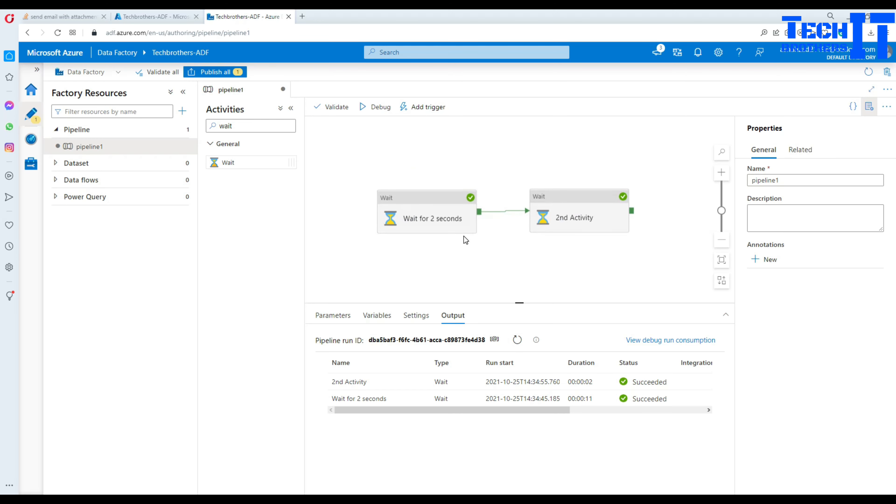
left_click(466, 230)
key("Delete")
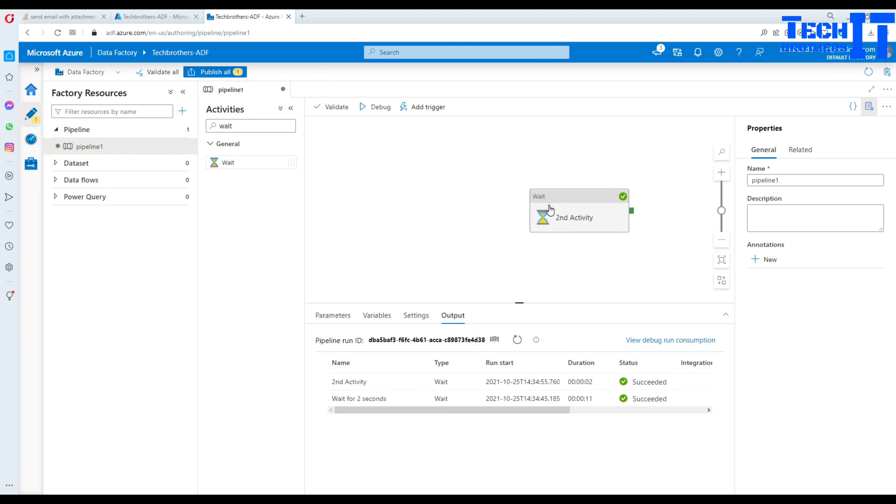
left_click(549, 209)
key("Delete")
Search the activities for "get" and add a Get Metadata activity to the pipeline canvas.
double_click(226, 125)
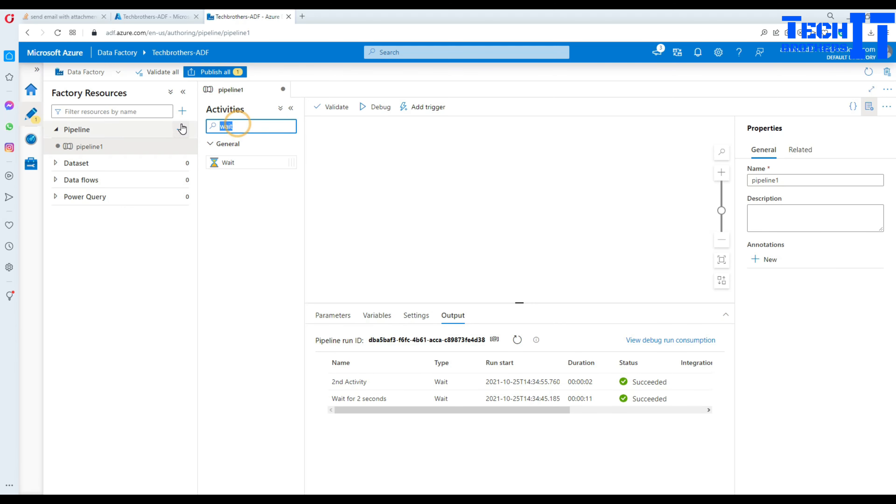
key("BackSpace")
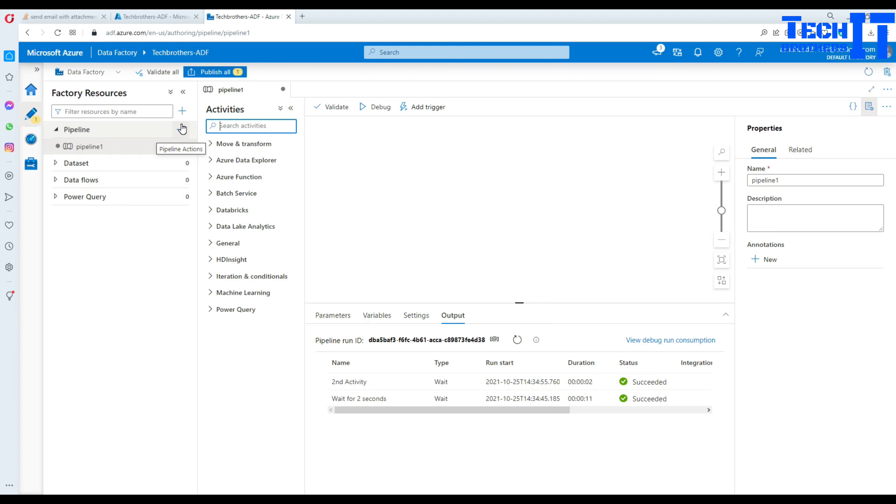
type("get")
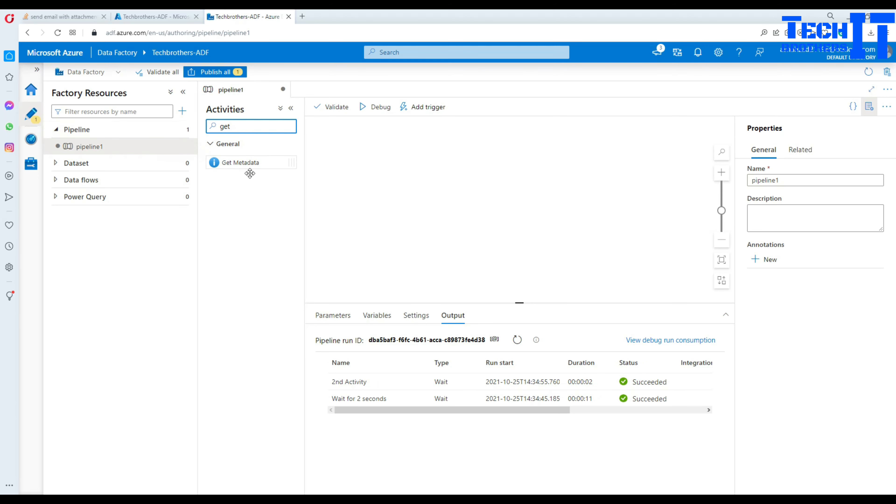
left_click_drag(251, 166, 352, 163)
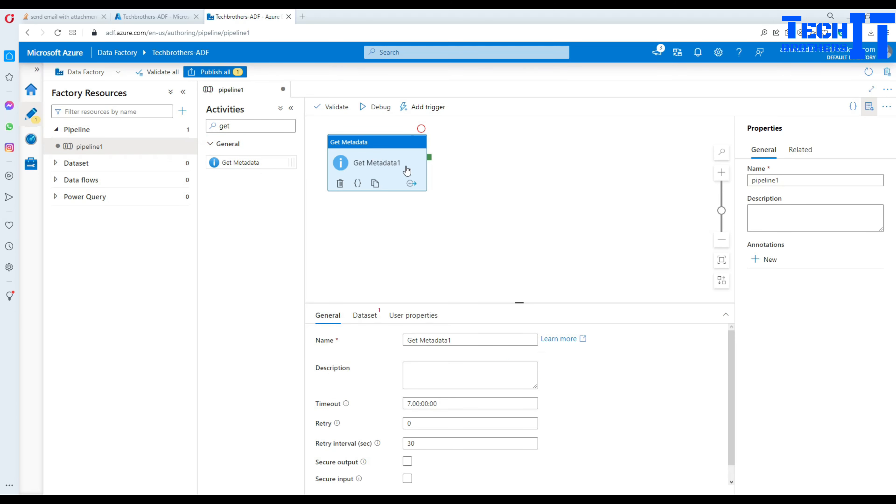
Start a new dataset for the Get Metadata activity using Azure Blob Storage and the DelimitedText format.
left_click(365, 315)
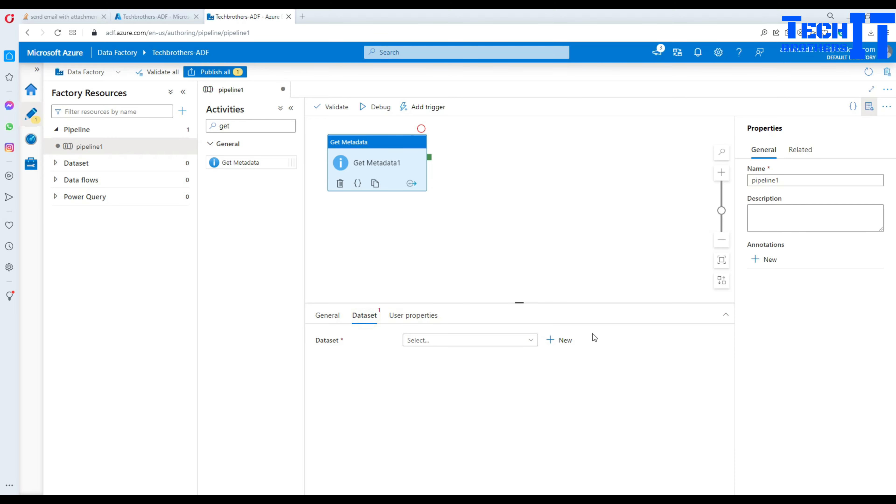
left_click(562, 340)
type("azure")
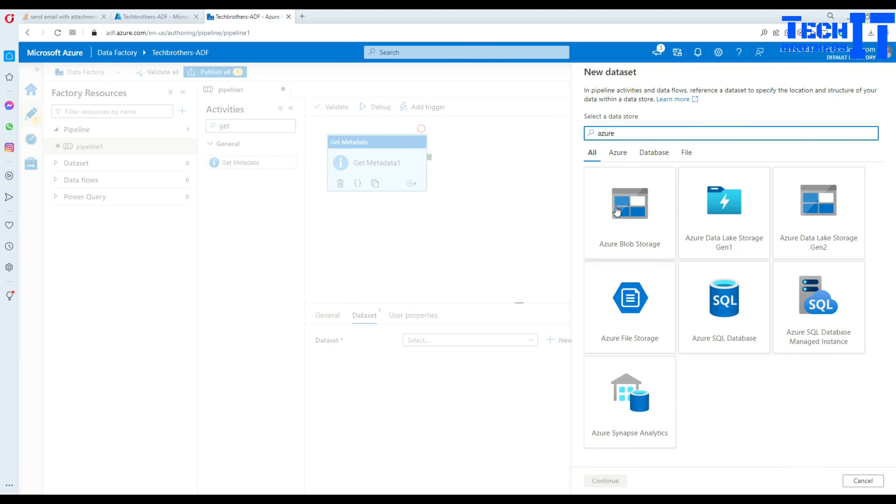
left_click(629, 206)
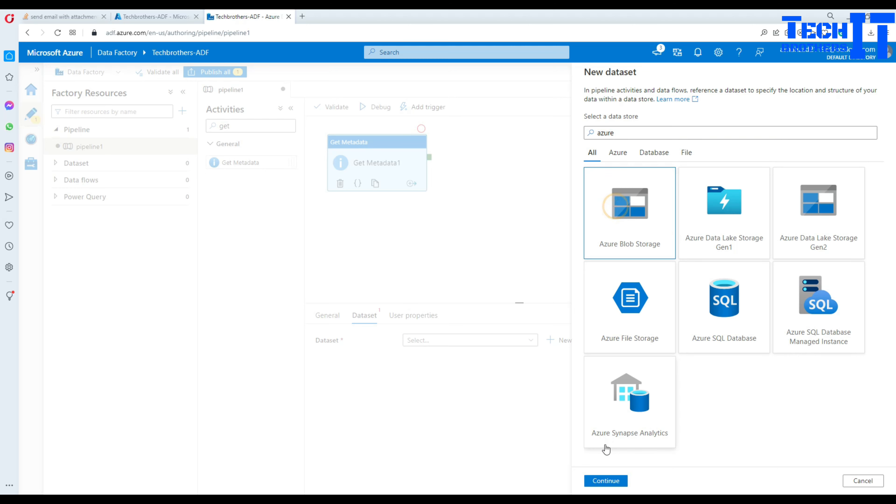
left_click(600, 486)
left_click(820, 175)
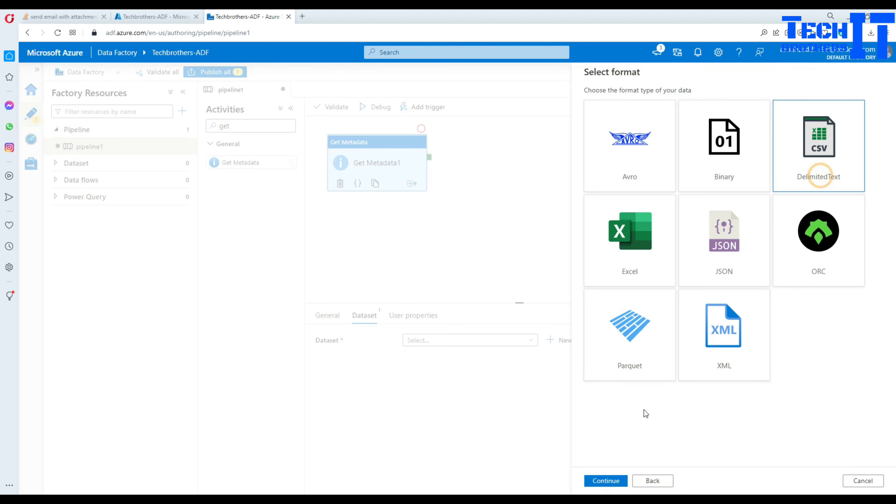
left_click(605, 480)
Create a new Azure Blob Storage linked service for the dataset, using Azure subscription 1 and the techbrotherstorage account.
left_click(616, 134)
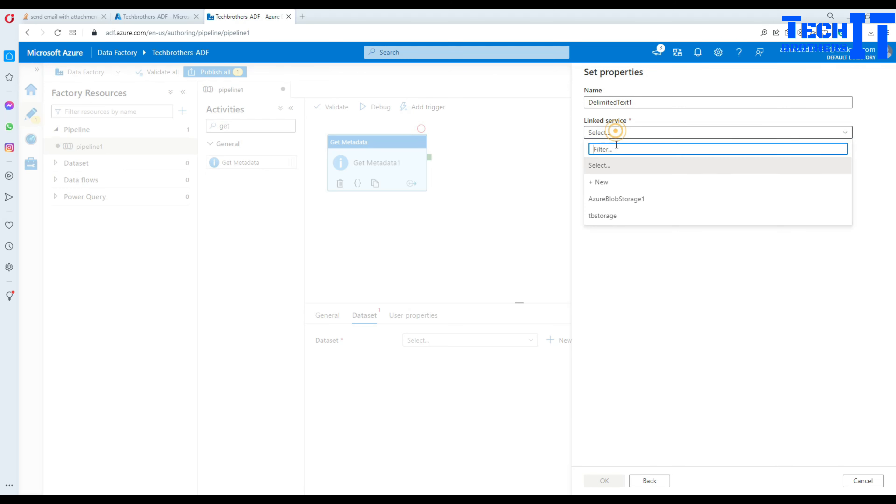
left_click(606, 201)
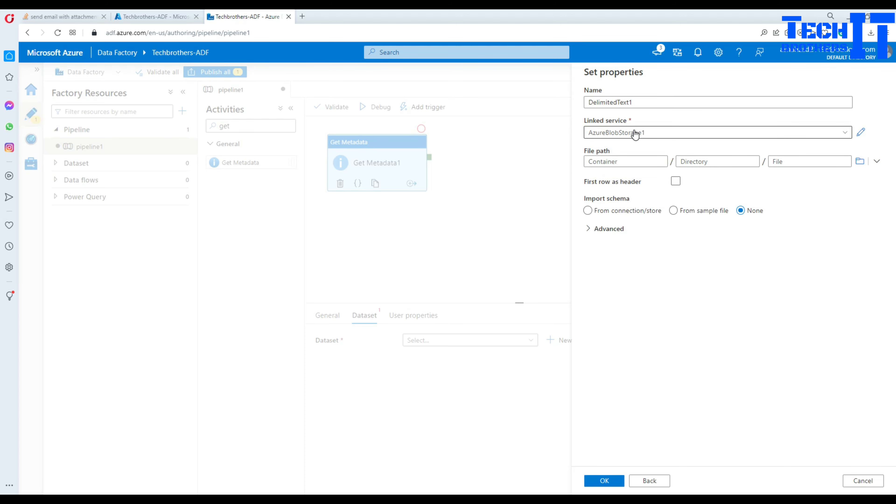
left_click(621, 138)
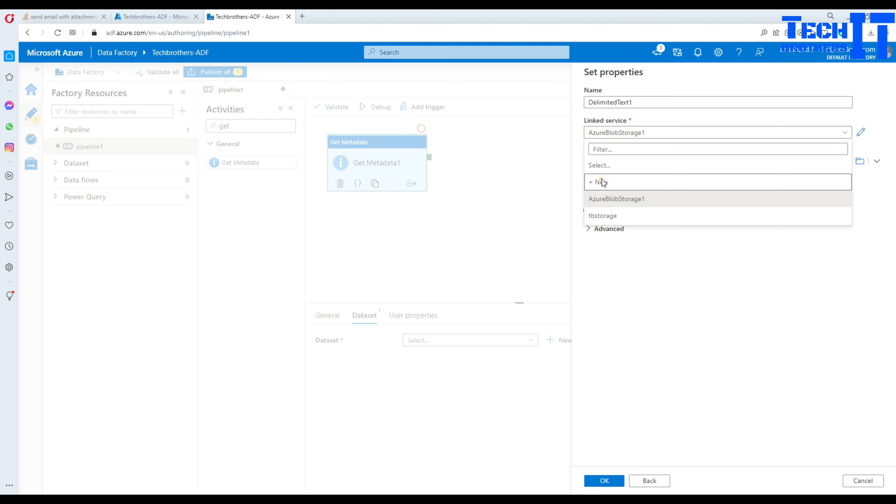
left_click(602, 180)
left_click(644, 283)
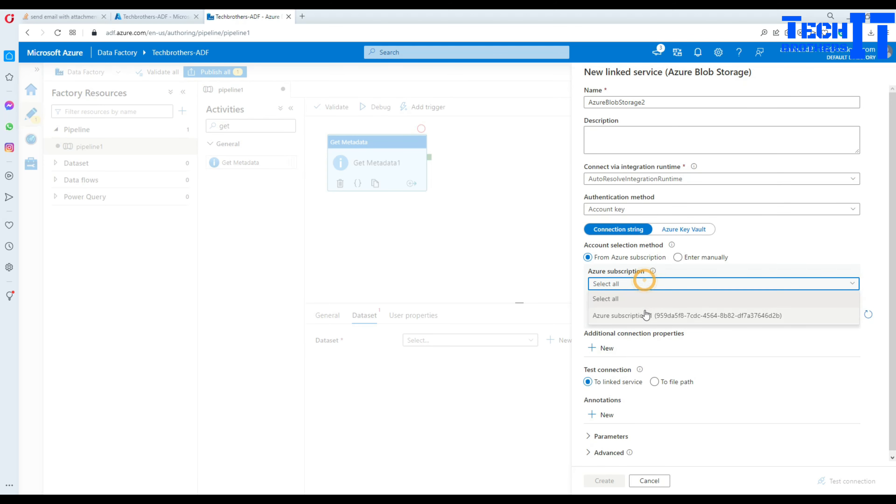
left_click(644, 314)
left_click(624, 325)
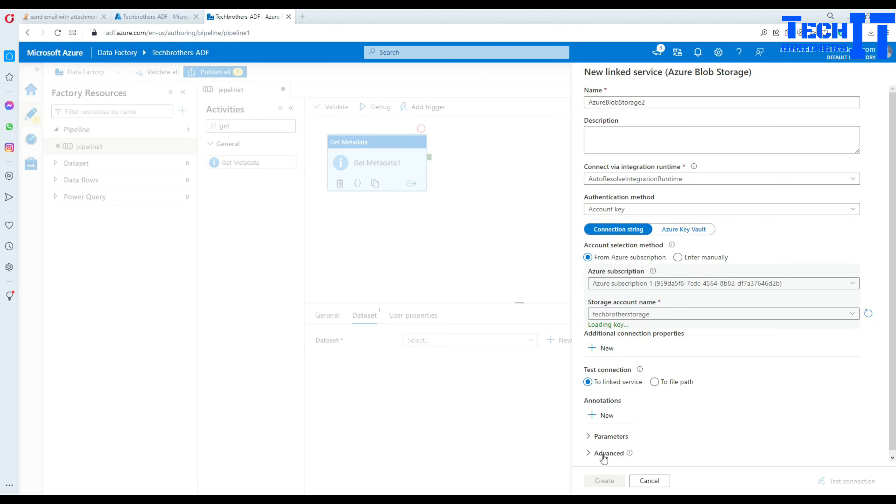
left_click(609, 483)
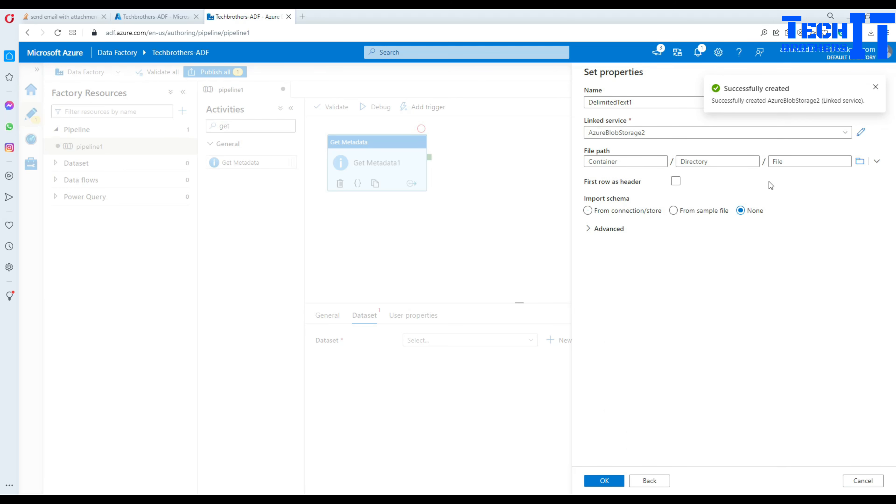
Set the dataset's file path to the input container and create the dataset.
left_click(860, 161)
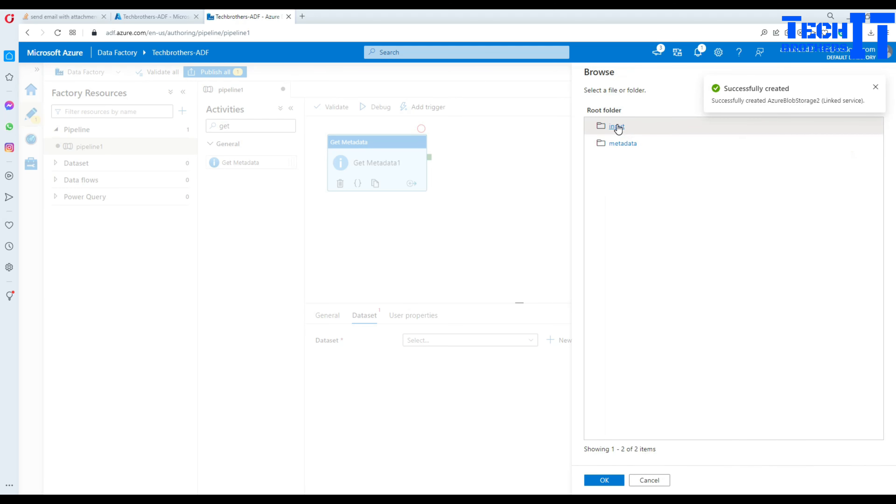
double_click(618, 127)
left_click(600, 479)
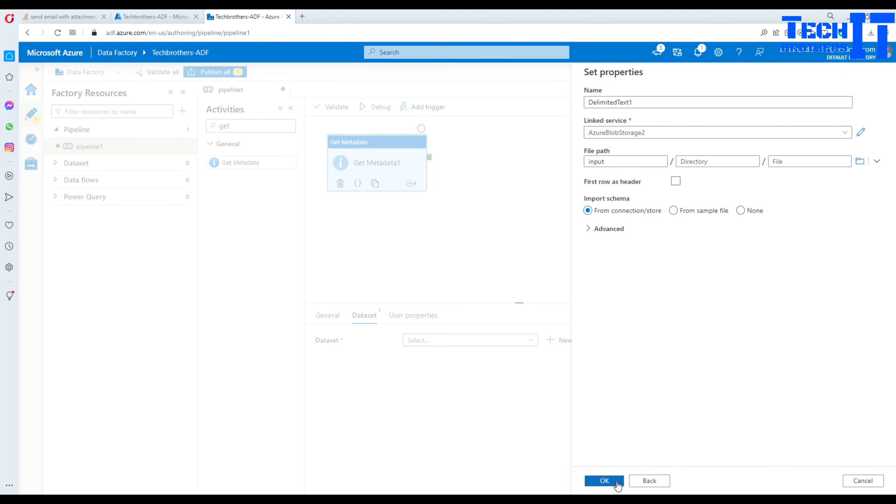
left_click(606, 479)
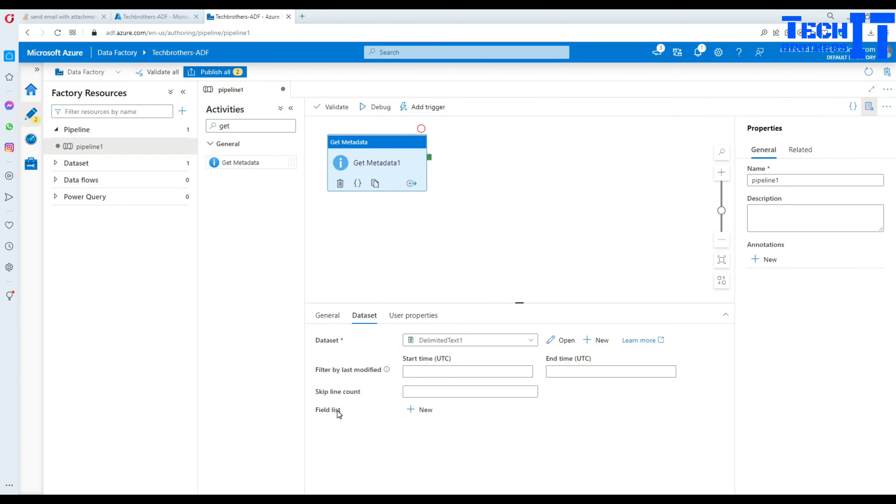
Add a Child items argument to the Get Metadata activity's field list.
left_click(420, 410)
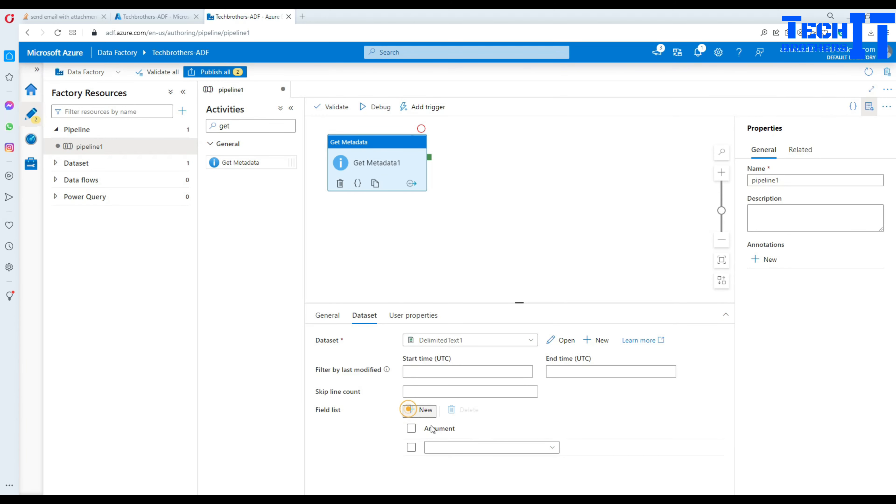
left_click(445, 447)
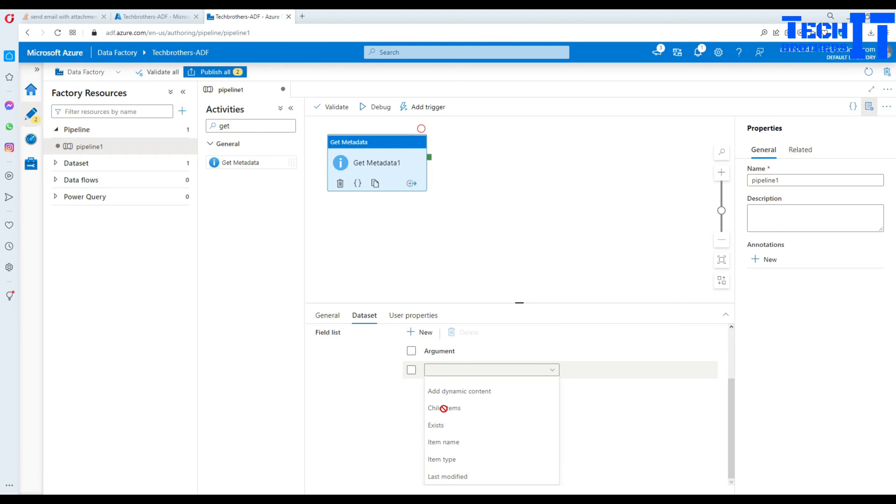
left_click(443, 409)
Examine the files in the input container of the techbrotherstorage account in the Azure portal, returning to Data Factory when done.
left_click(148, 17)
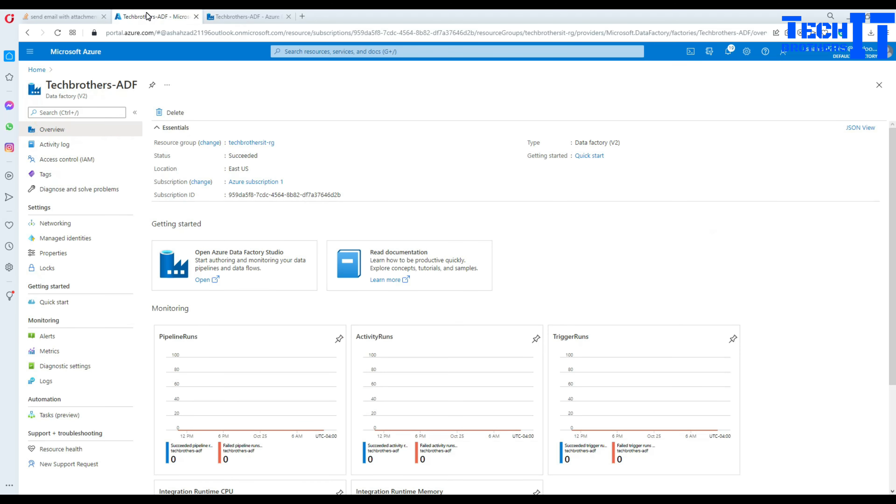
left_click(37, 69)
left_click(243, 211)
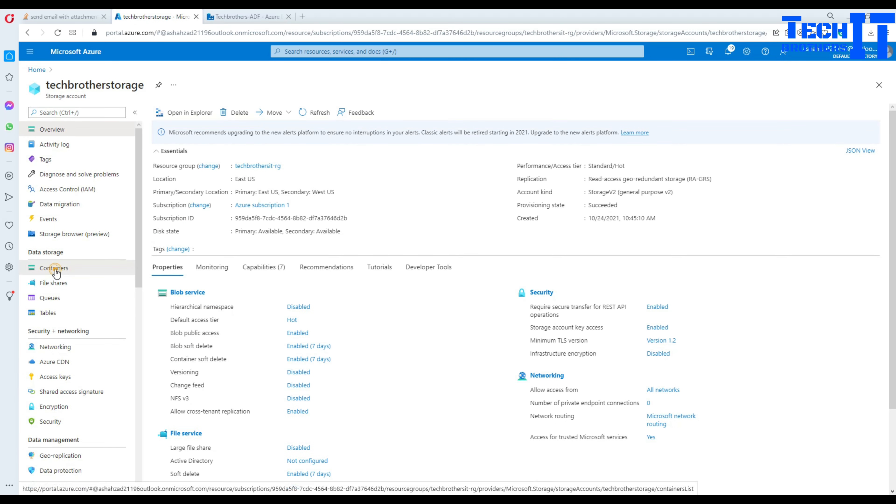
left_click(55, 269)
left_click(175, 183)
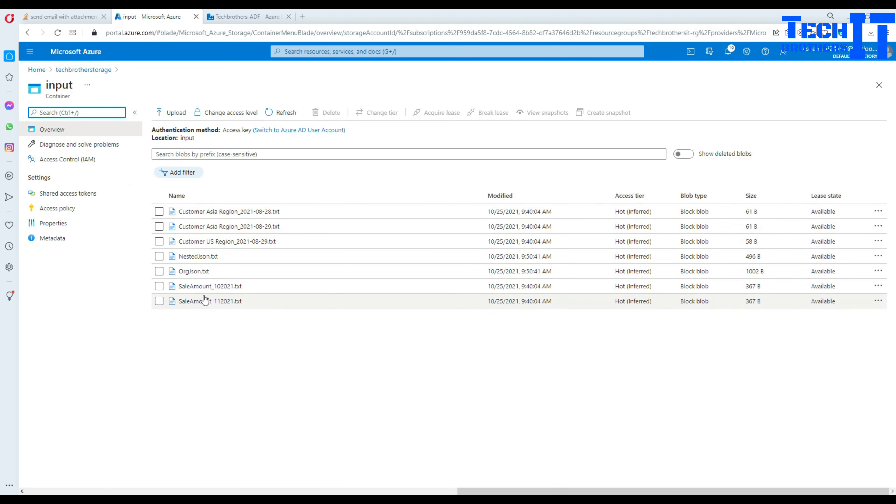
left_click(263, 18)
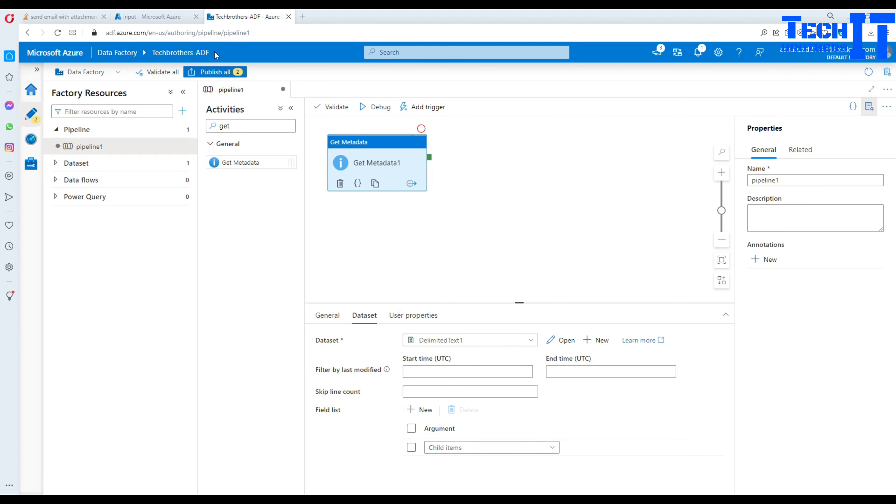
left_click(161, 13)
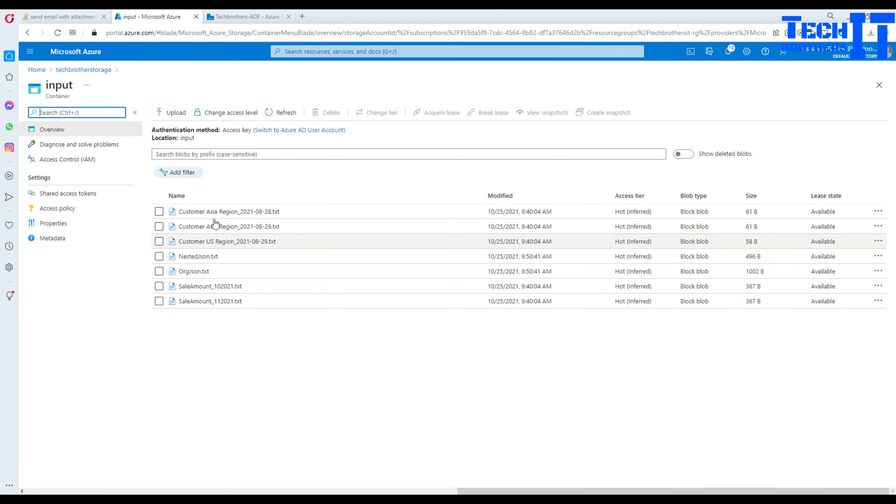
left_click(249, 17)
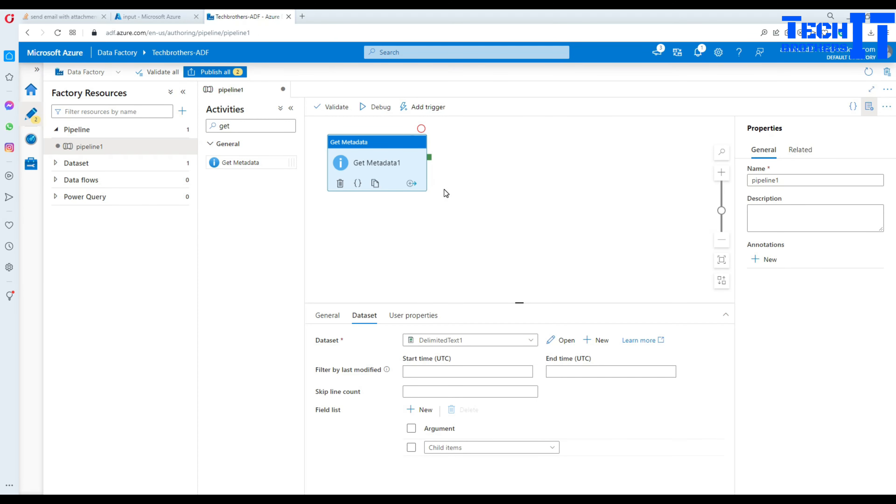
Add a Filter activity to the pipeline and connect Get Metadata1's success output to it.
left_click(260, 126)
double_click(258, 126)
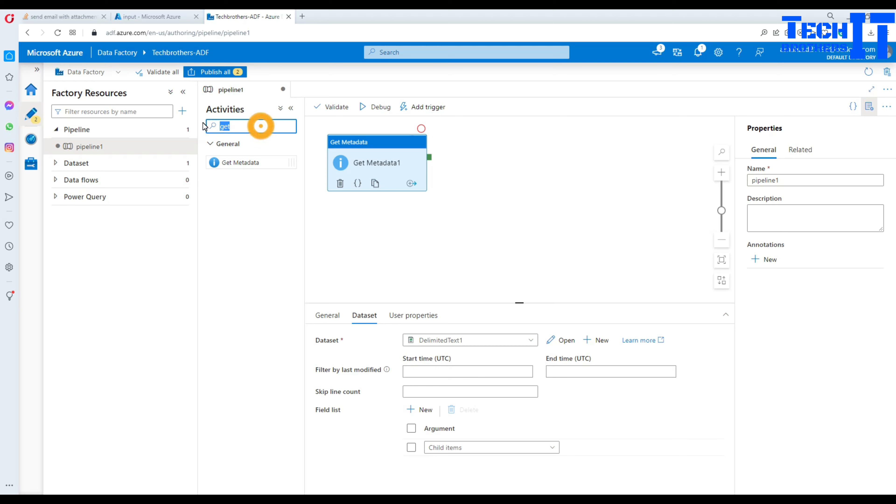
key("BackSpace")
type("fil")
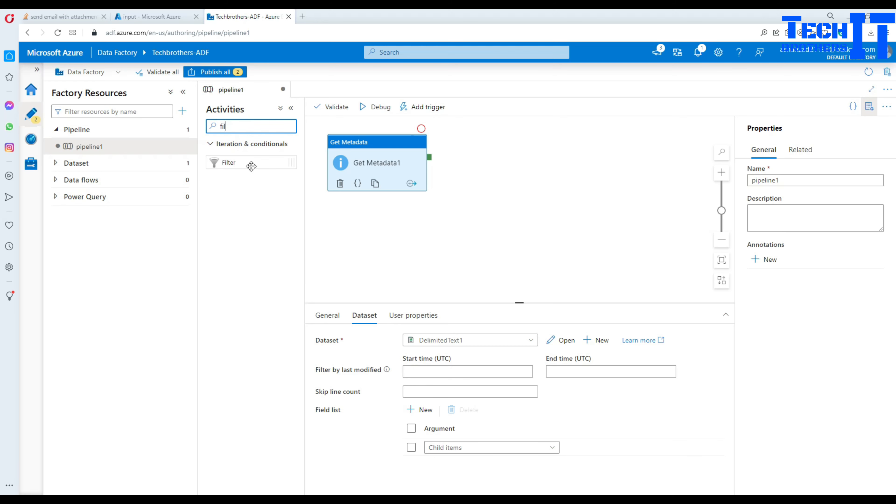
left_click_drag(251, 166, 497, 169)
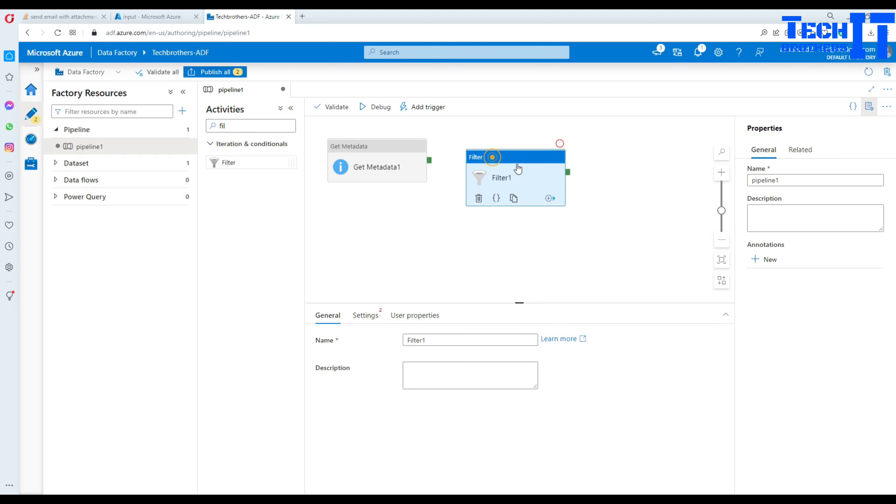
left_click_drag(431, 164, 471, 177)
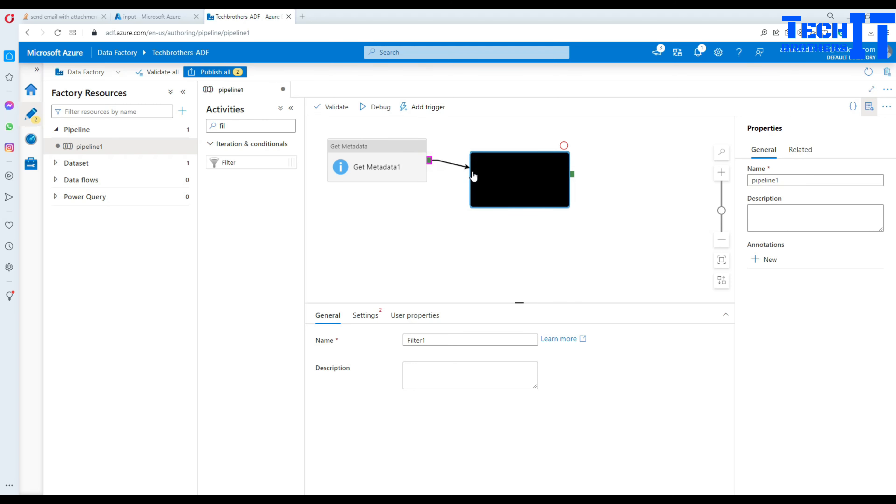
left_click(528, 172)
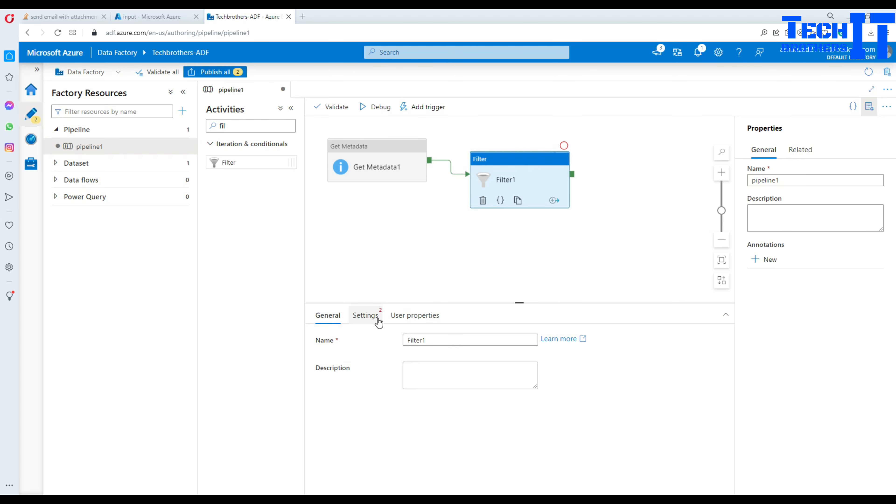
left_click(365, 317)
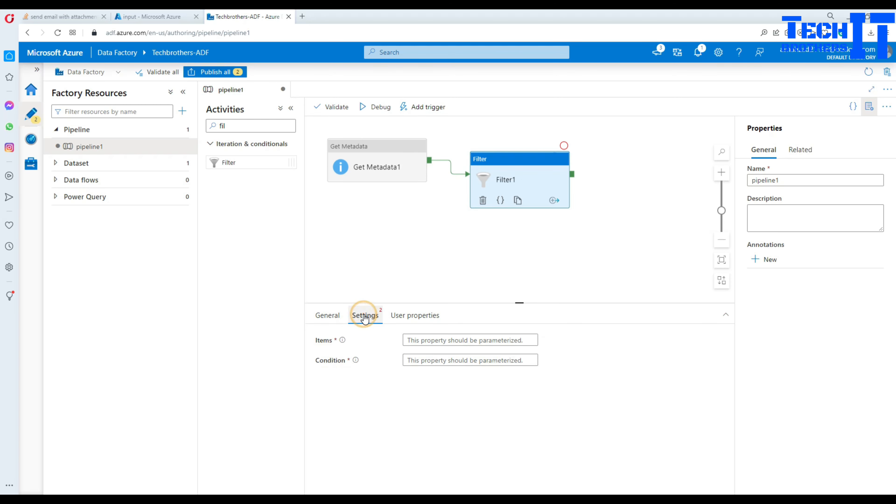
left_click(450, 340)
left_click(455, 354)
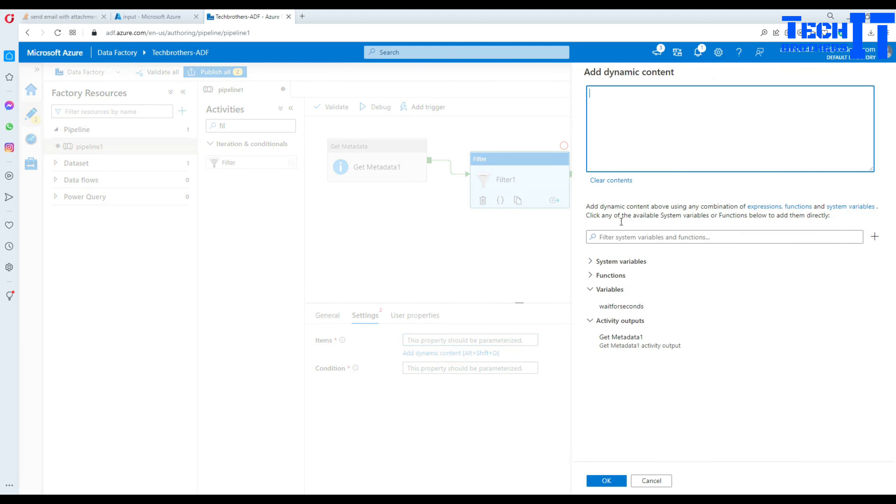
left_click(625, 350)
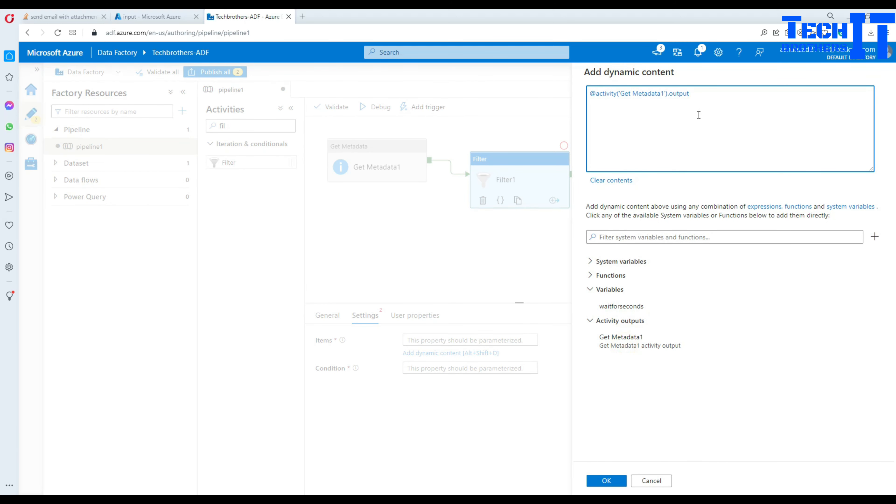
type(".childitems")
left_click_drag(748, 99, 580, 96)
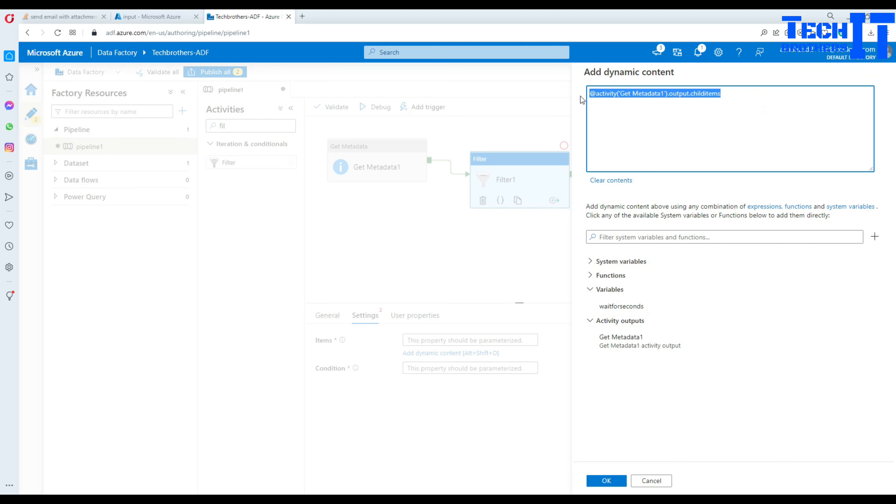
left_click(606, 480)
left_click(430, 360)
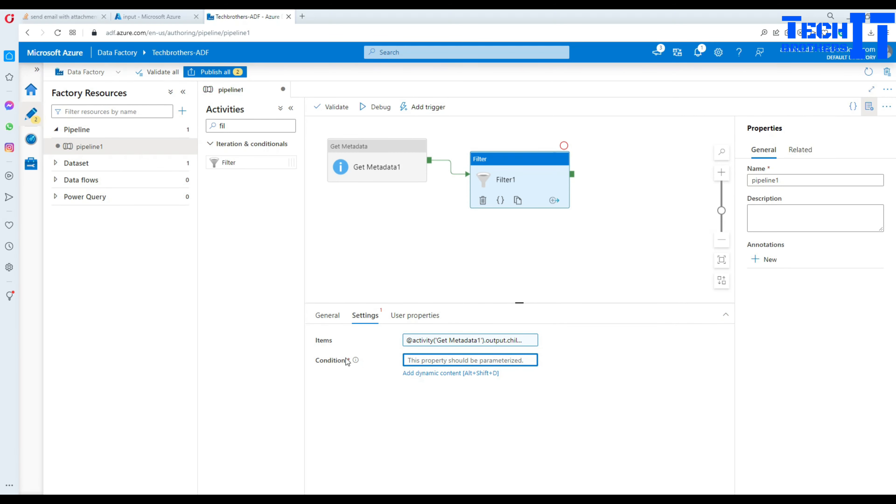
left_click(410, 373)
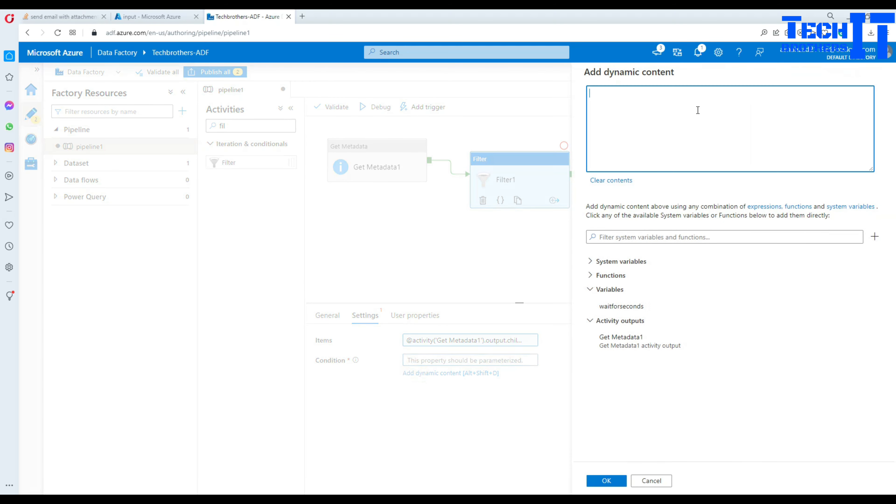
type("@contains")
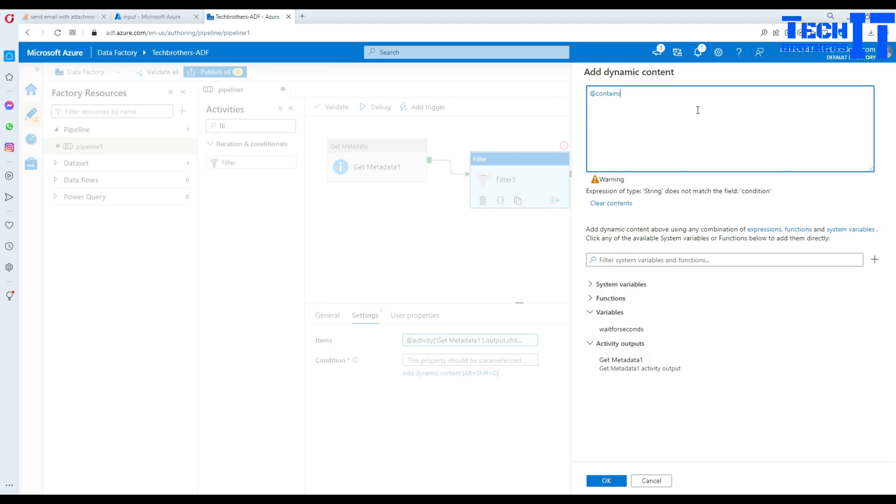
type("(item().name,'Customer")
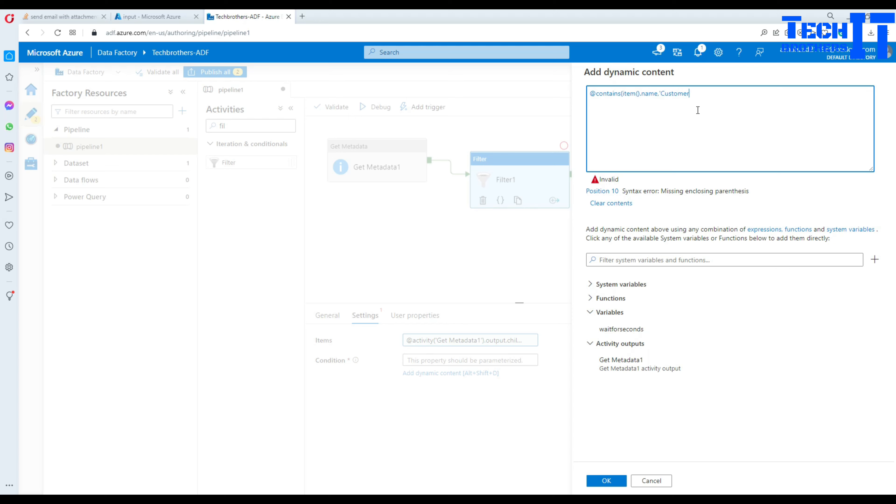
type("')")
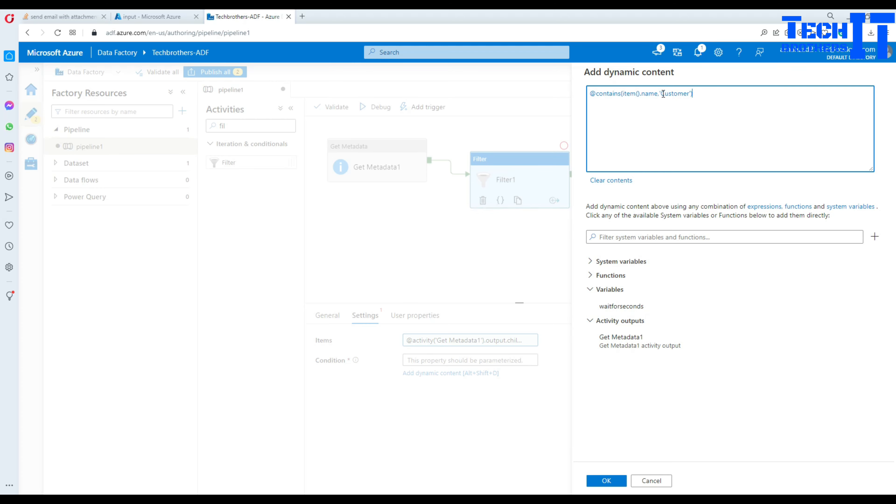
left_click(839, 78)
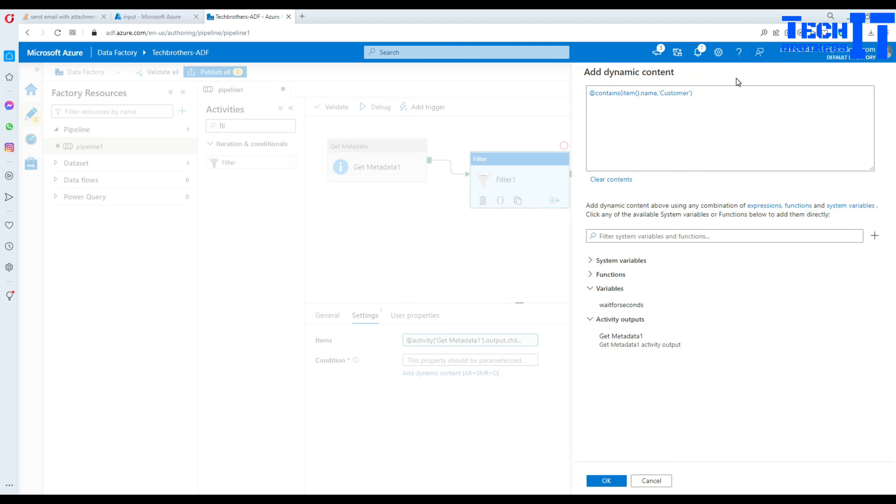
key("ctrl+plus")
key("ctrl+plus")
key("ctrl+plus")
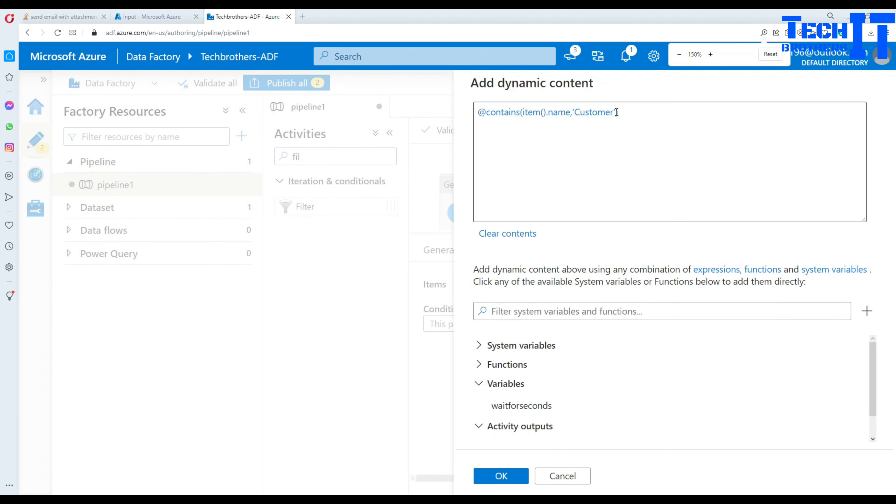
double_click(616, 113)
left_click(503, 113)
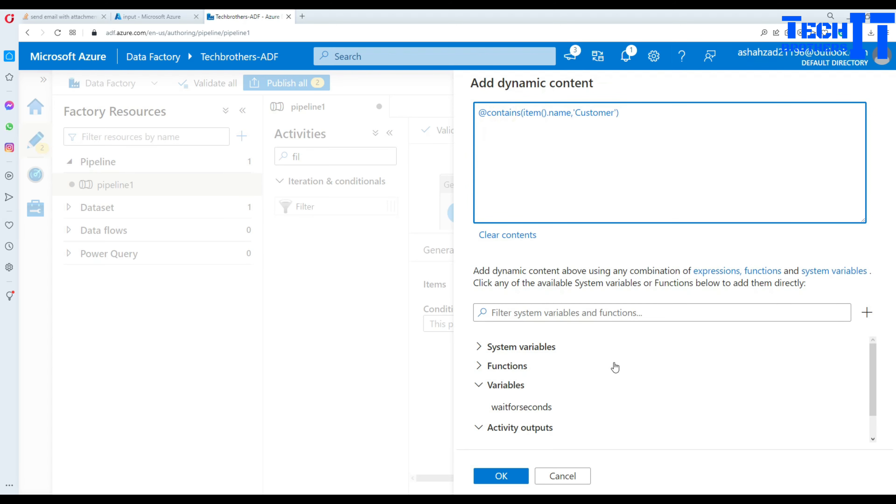
left_click(514, 476)
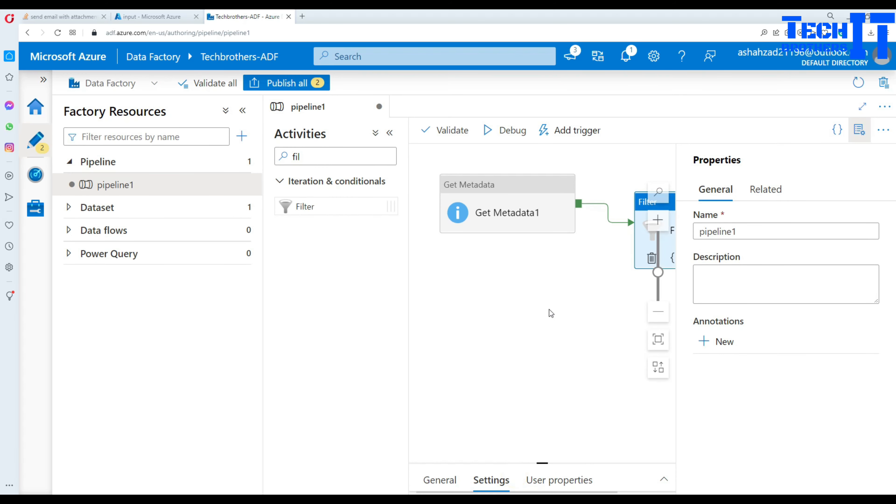
Hide the pipeline properties and line up Filter1 beside Get Metadata1 on the canvas.
left_click(859, 129)
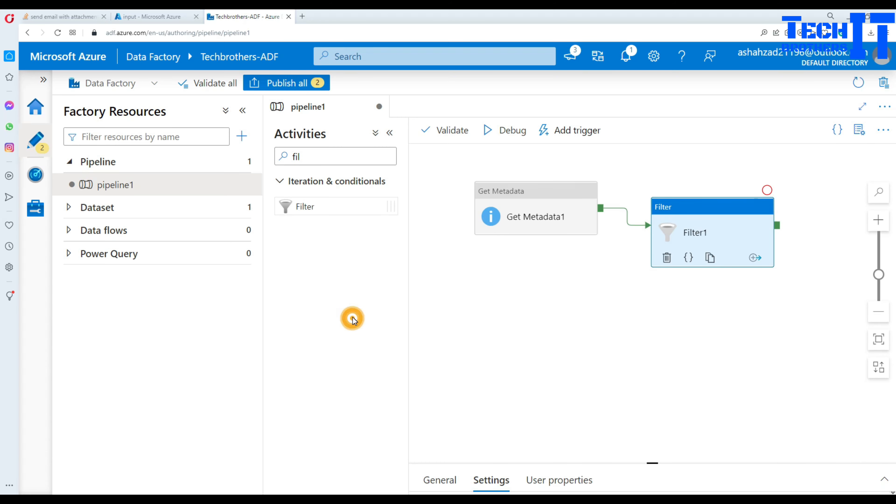
key("ctrl+minus")
left_click_drag(517, 165, 509, 148)
Add a ForEach activity to the pipeline and connect Filter1's success output to it.
double_click(254, 126)
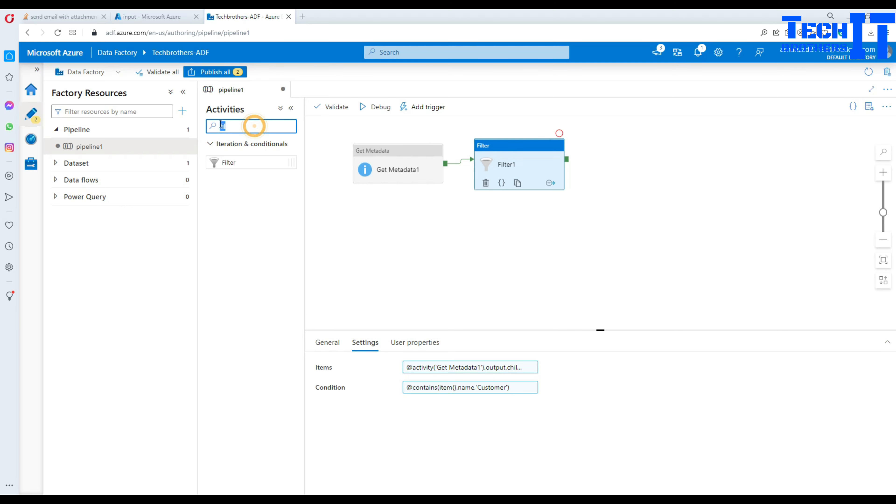
type("for")
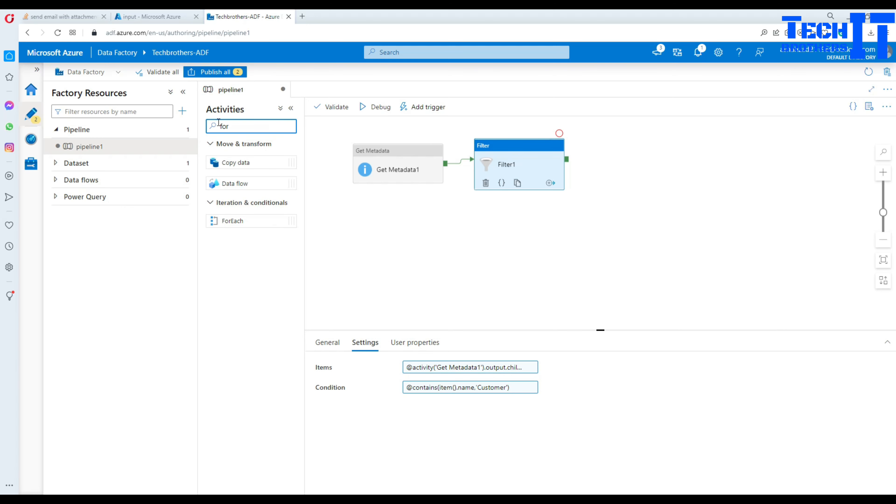
left_click_drag(234, 220, 663, 212)
left_click_drag(567, 160, 631, 222)
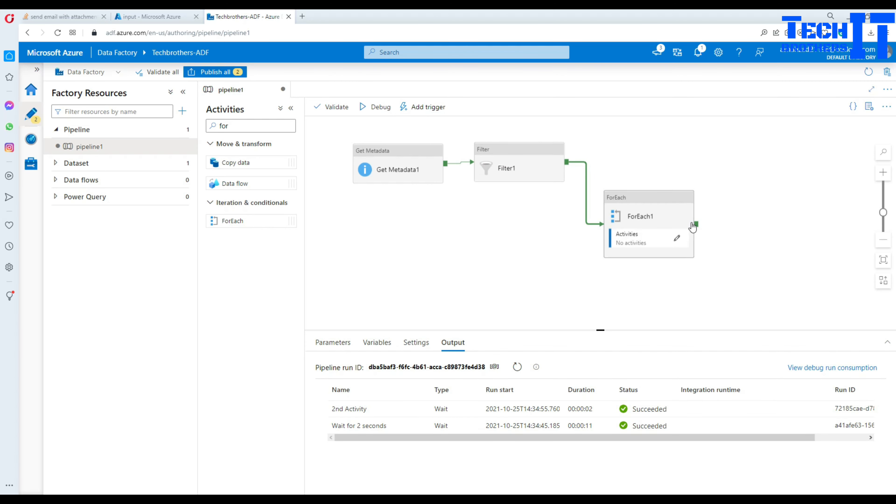
mouse_move(678, 243)
left_click(646, 197)
left_click(363, 342)
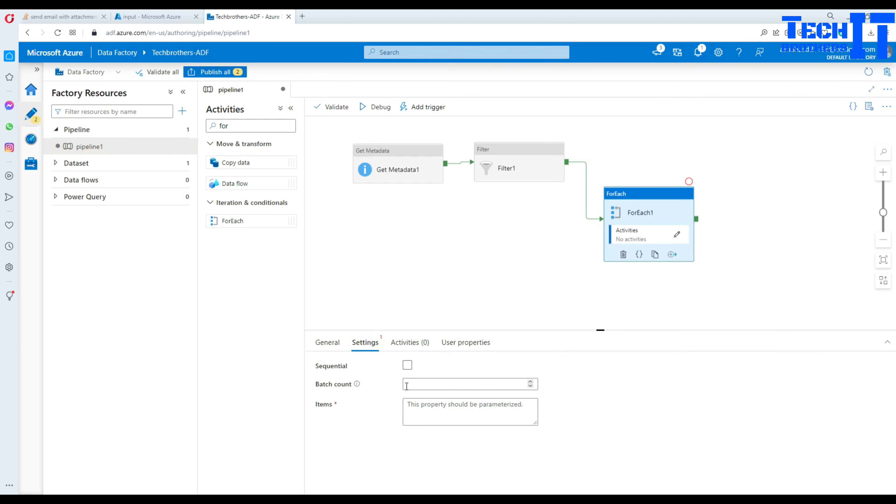
left_click(418, 405)
left_click(438, 433)
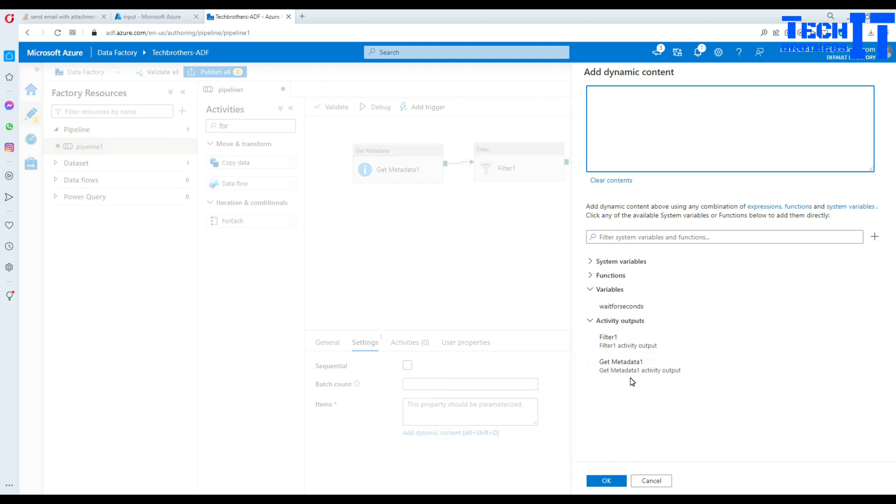
left_click(615, 340)
type(".Value")
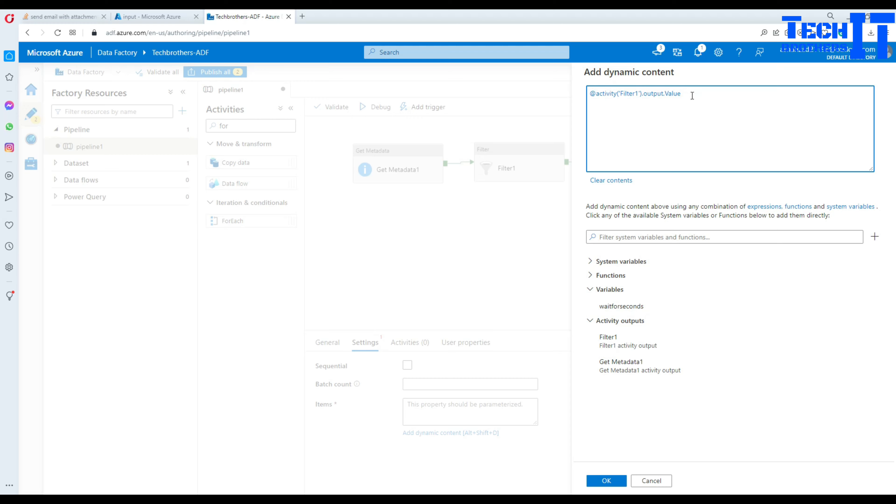
left_click_drag(692, 96, 589, 87)
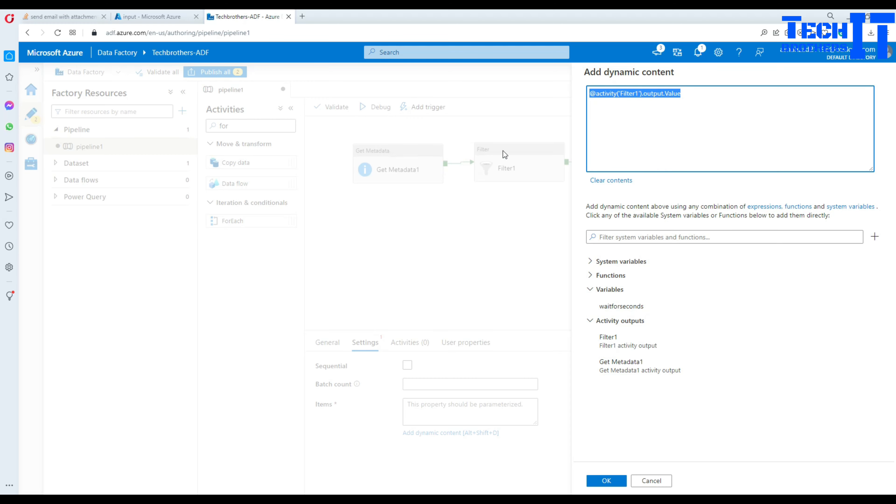
left_click(606, 481)
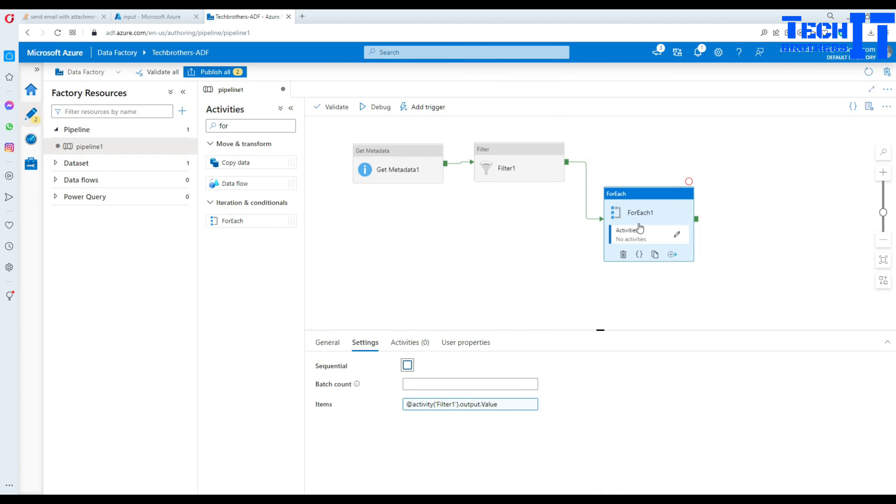
left_click_drag(655, 200, 658, 147)
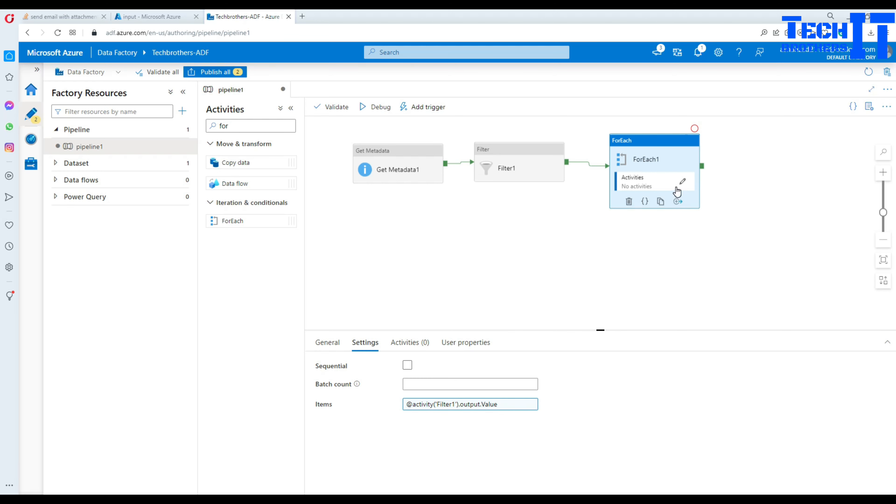
Add a Wait activity inside the ForEach loop and return to the pipeline1 canvas.
left_click(683, 187)
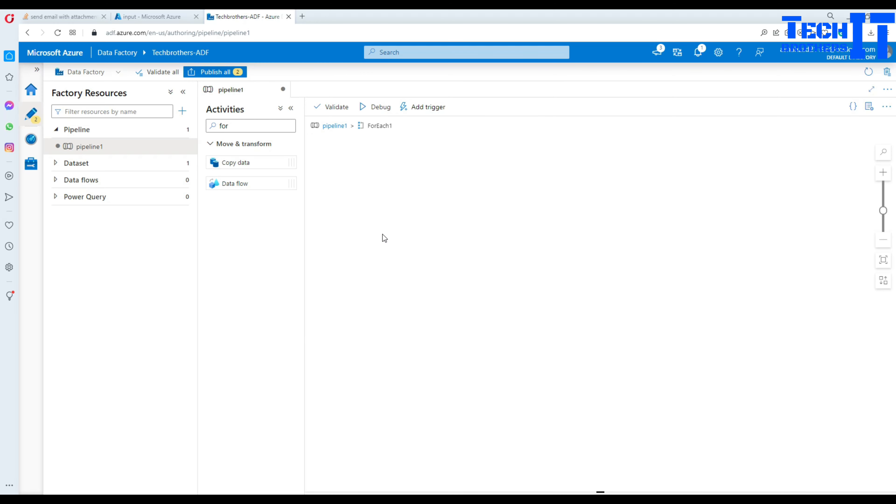
double_click(240, 126)
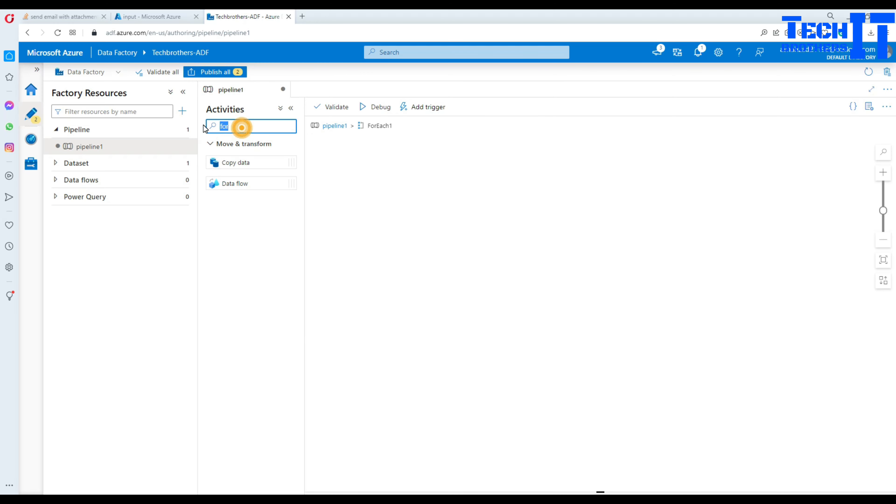
type("wait")
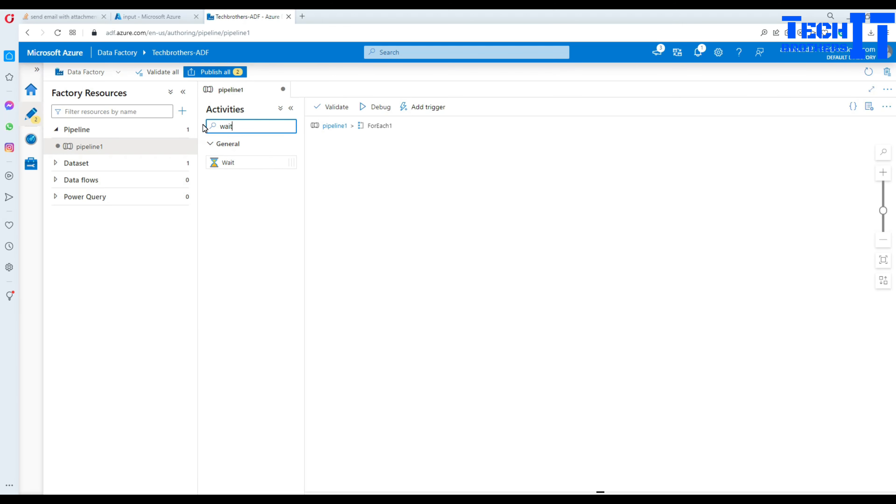
left_click_drag(241, 159, 444, 198)
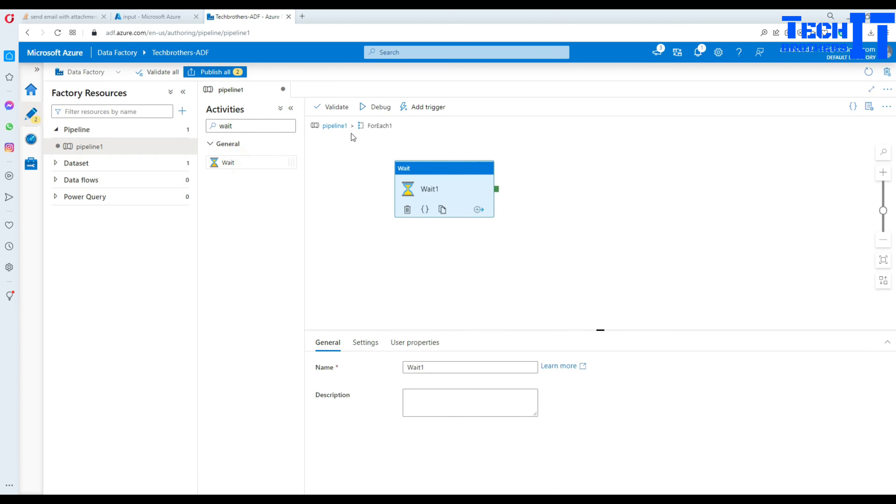
left_click(343, 126)
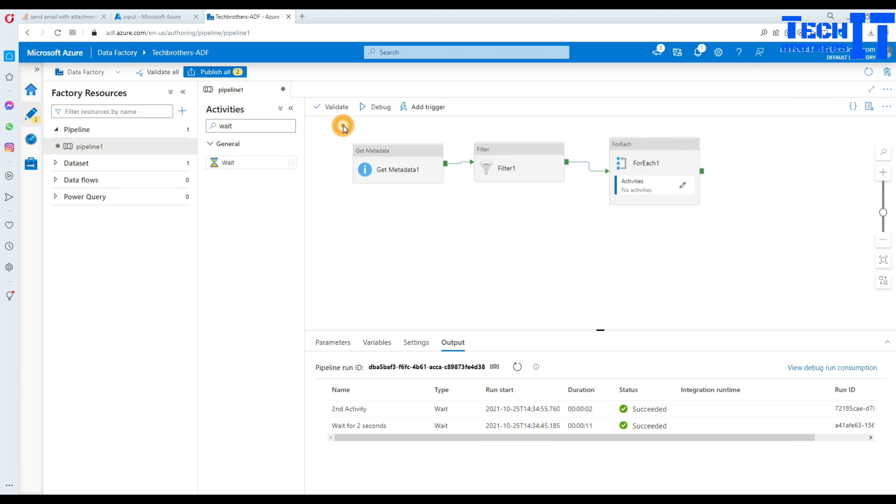
Run pipeline1 in debug mode and refresh the run output.
left_click(383, 110)
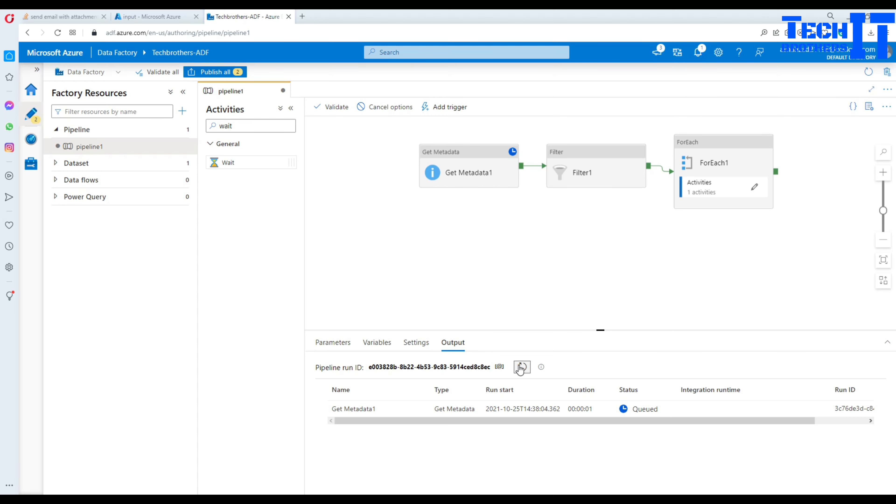
left_click(521, 367)
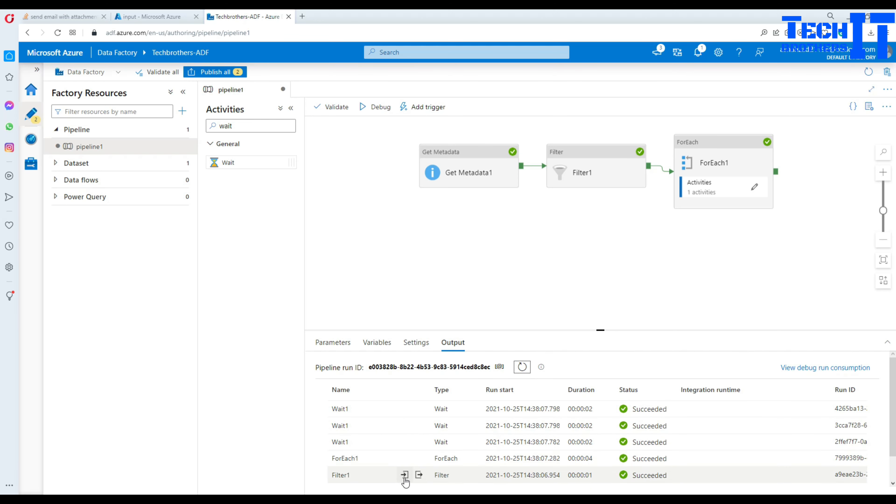
Compare the item count in Filter1's run output with the file list in Get Metadata1's output.
left_click(419, 475)
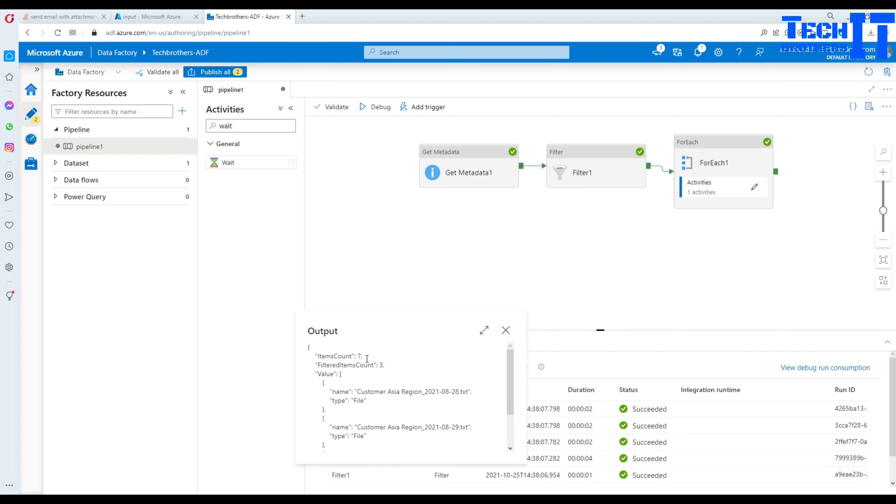
left_click_drag(342, 354, 315, 356)
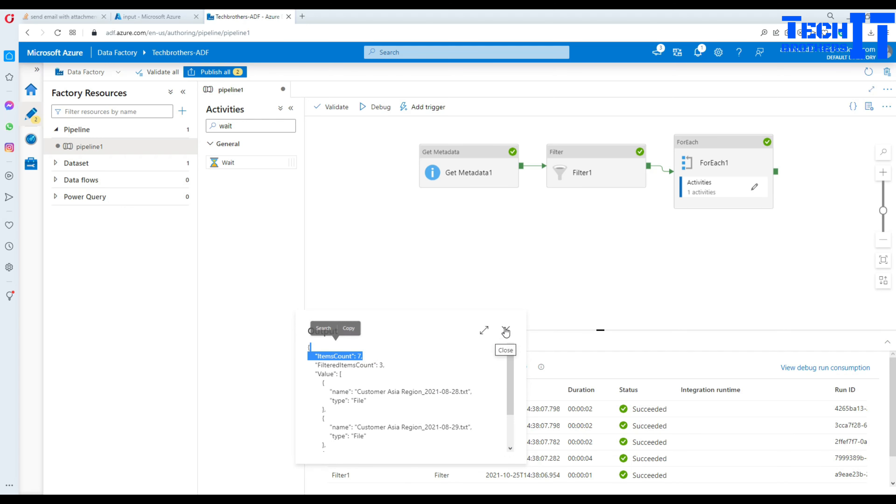
left_click(505, 330)
left_click_drag(548, 327, 543, 243)
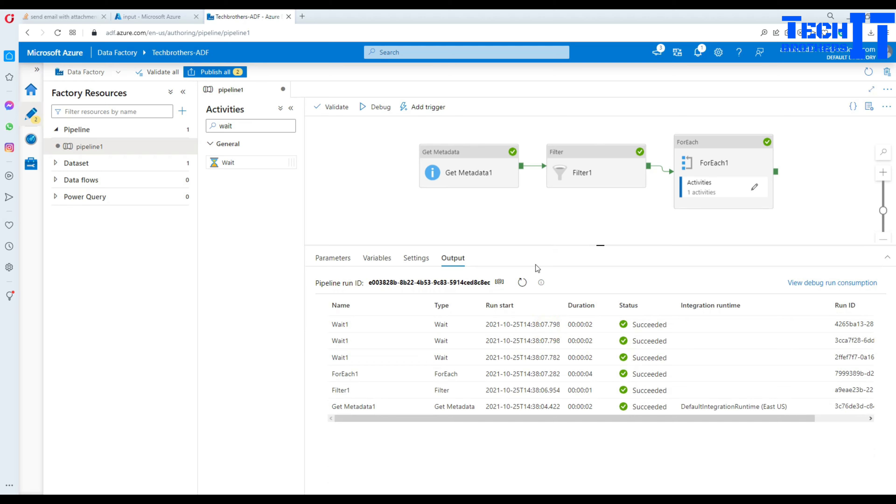
left_click(419, 407)
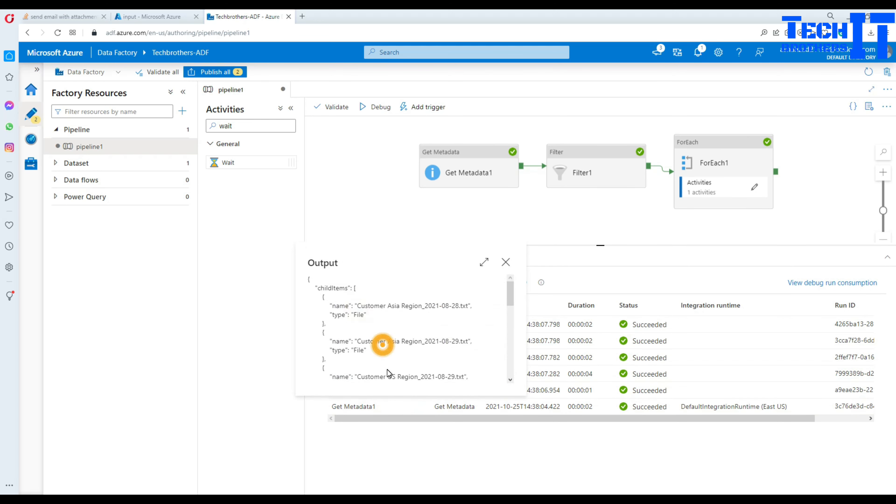
scroll(388, 352, "down", 3)
double_click(373, 343)
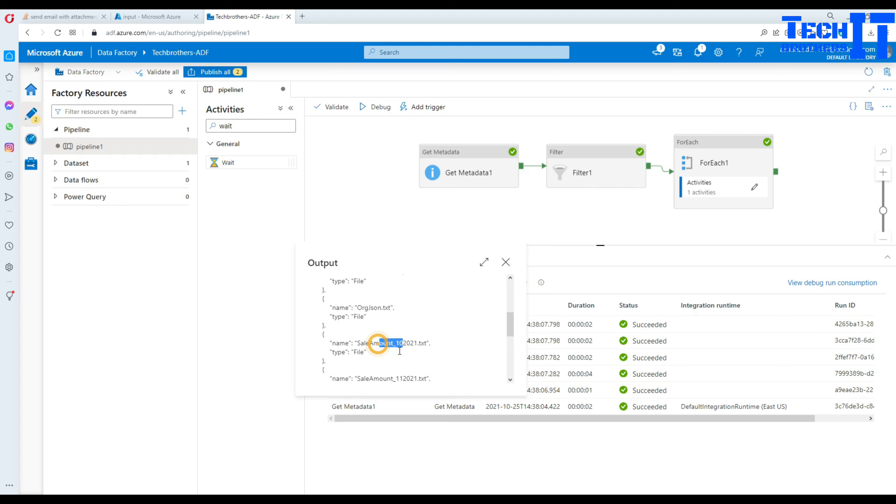
left_click(502, 262)
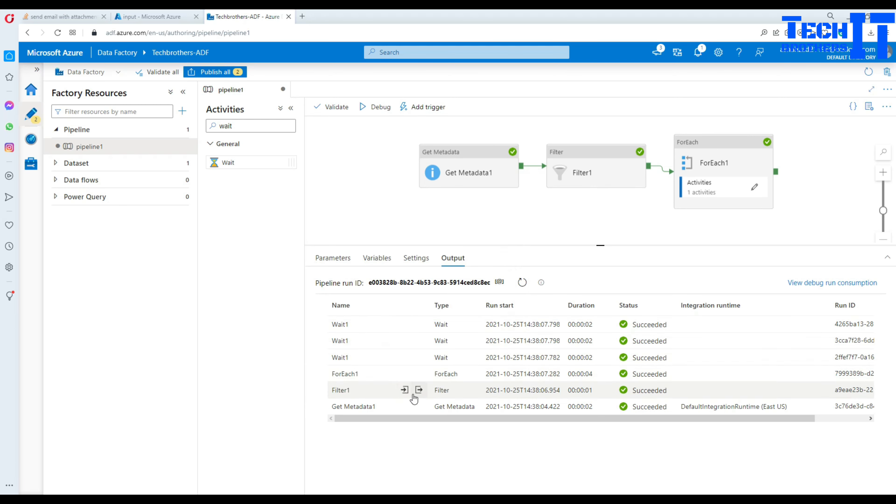
Examine the filtered item count and the matching file names in Filter1's run output.
left_click(419, 389)
left_click_drag(385, 281, 313, 284)
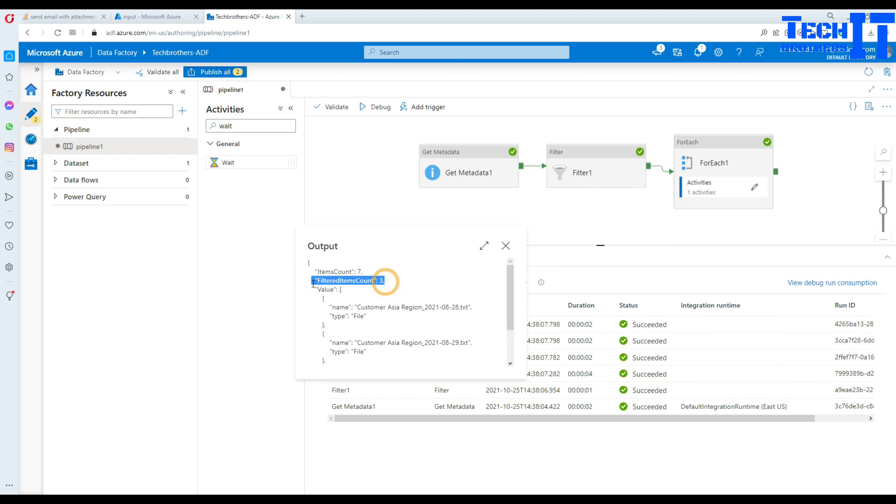
left_click(367, 271)
left_click_drag(381, 302, 391, 329)
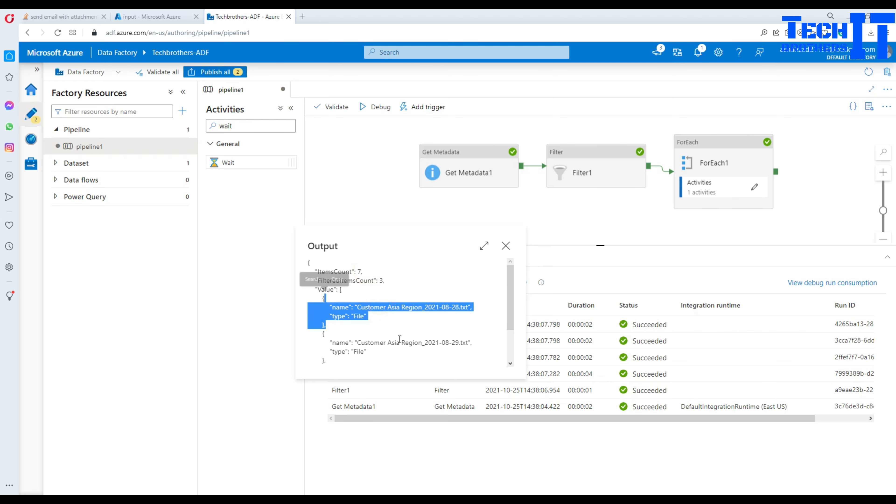
left_click(400, 338)
scroll(402, 342, "down", 2)
left_click(506, 245)
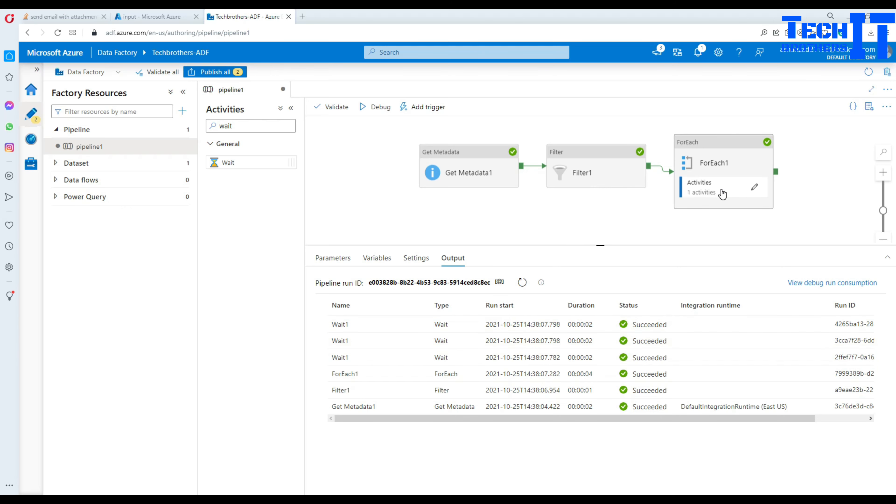
Inspect the Wait activity inside the ForEach loop and return to the pipeline1 canvas.
left_click(754, 187)
left_click(566, 133)
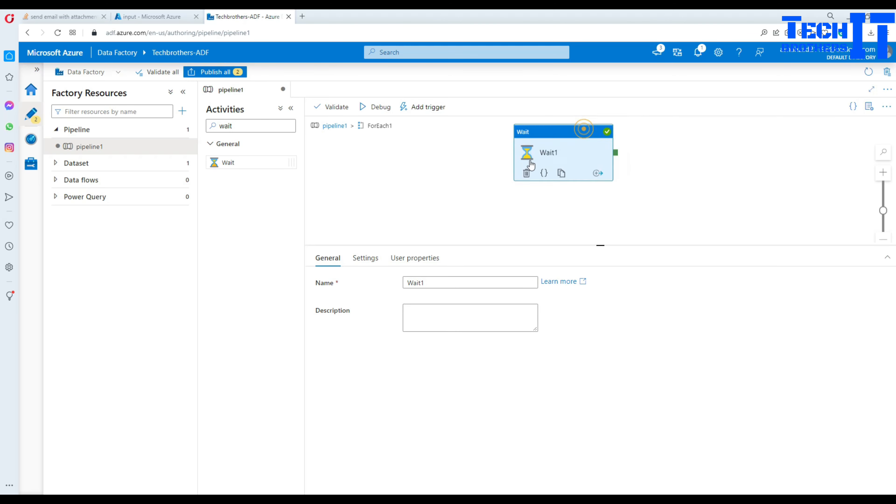
left_click(335, 126)
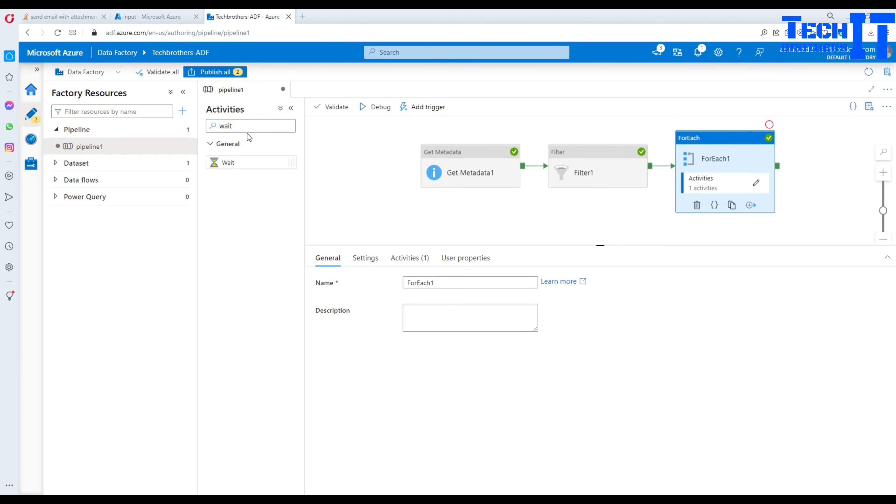
Clear the activity search and create a new pipeline in the factory.
double_click(235, 125)
key("BackSpace")
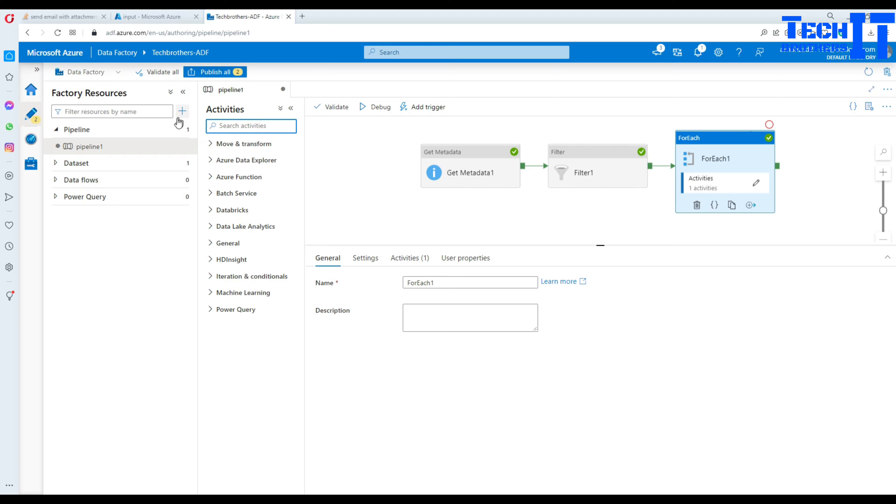
left_click(186, 129)
left_click(180, 129)
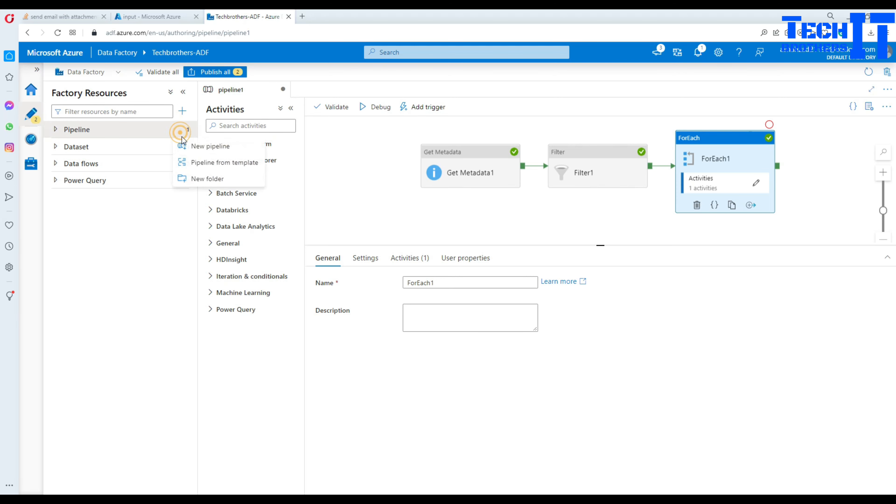
left_click(194, 149)
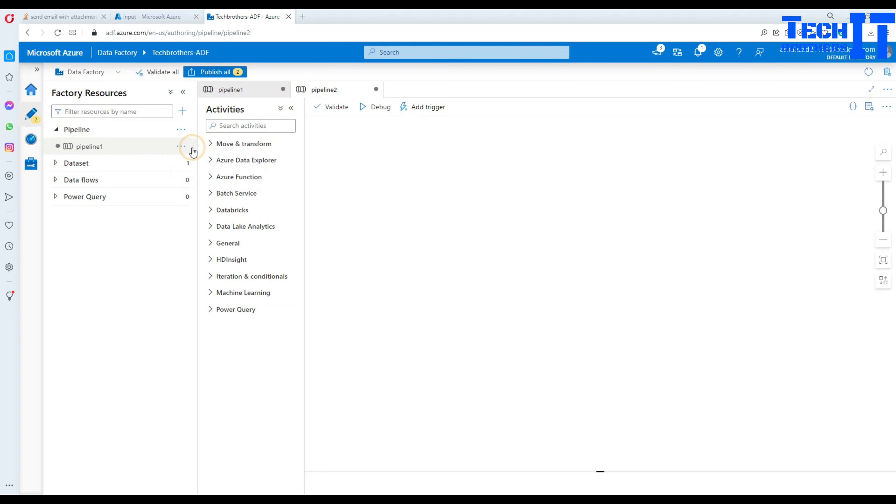
left_click(274, 127)
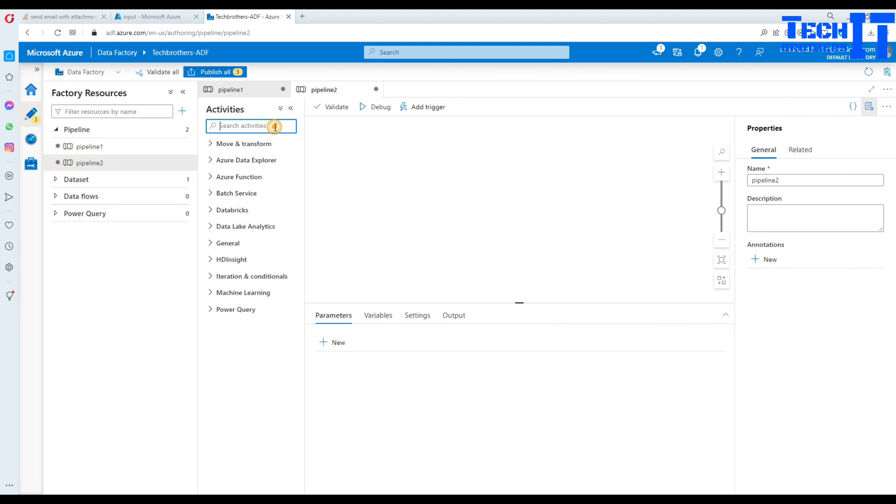
Add a Boolean variable named bool to pipeline2 with a default value of 1.
left_click(377, 315)
left_click(335, 338)
left_click(380, 382)
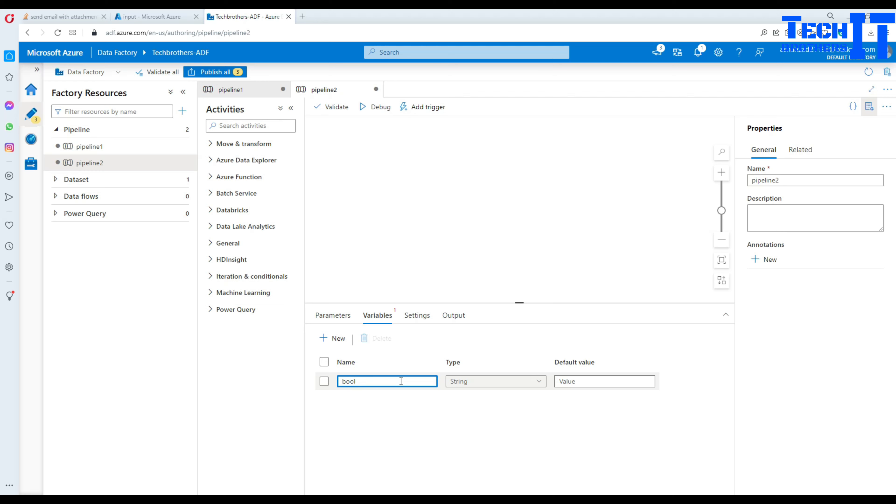
left_click(470, 384)
left_click(474, 416)
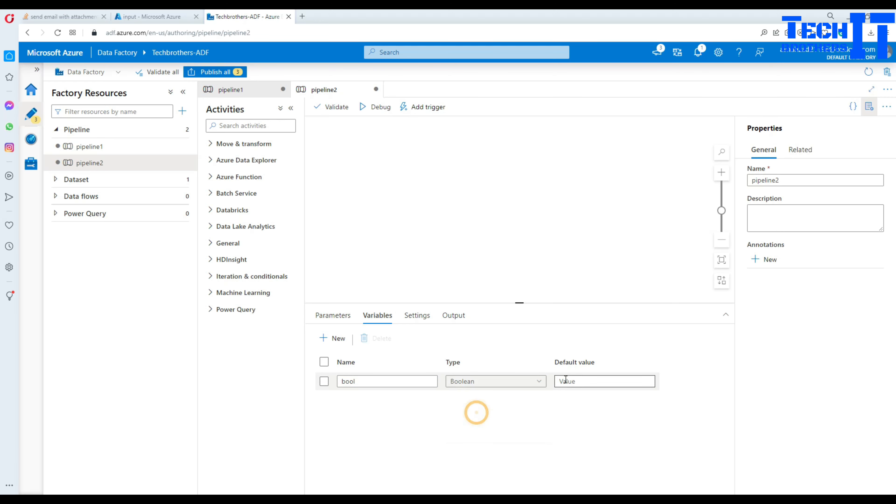
left_click(565, 380)
type("1")
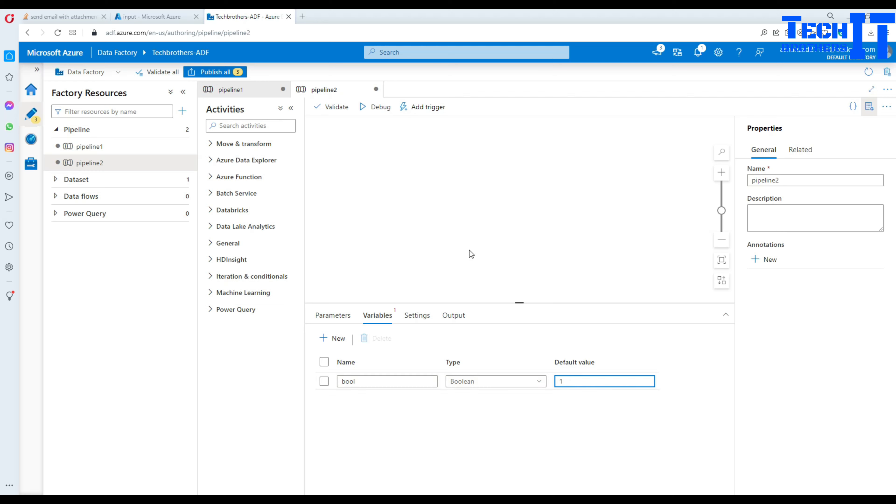
left_click(481, 245)
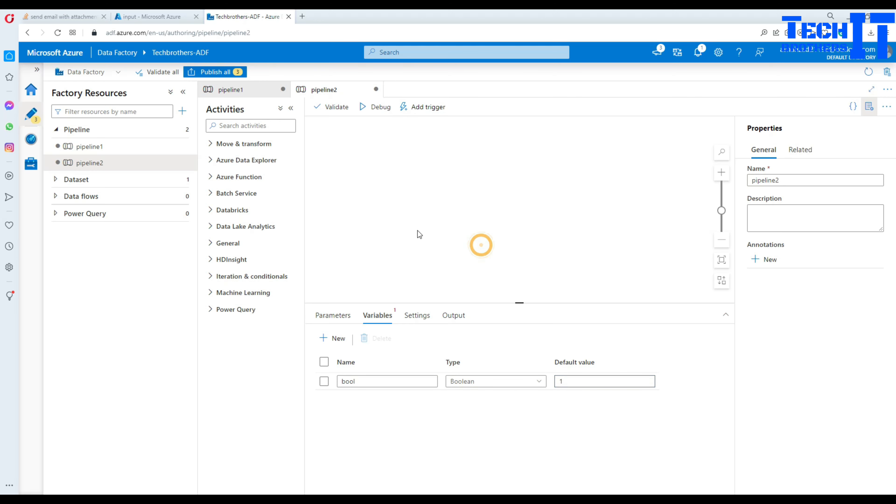
Find the If Condition activity with the search term "if" and add it to the pipeline2 canvas.
left_click(277, 126)
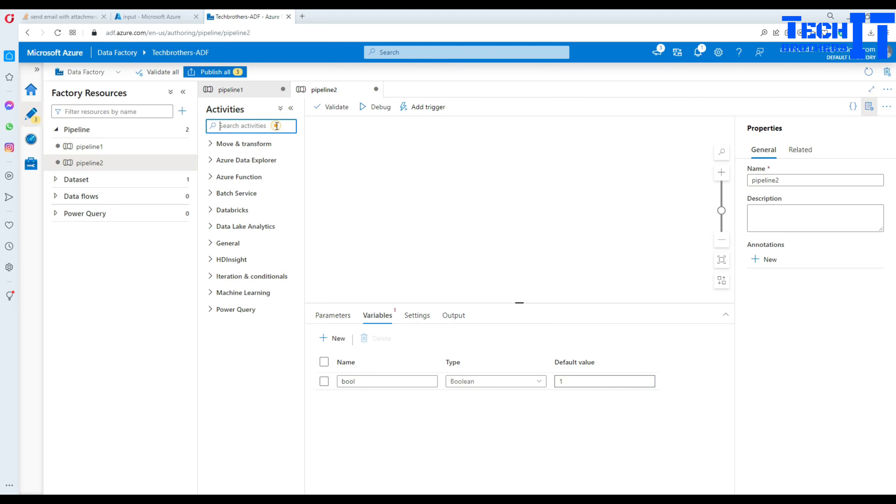
type("i")
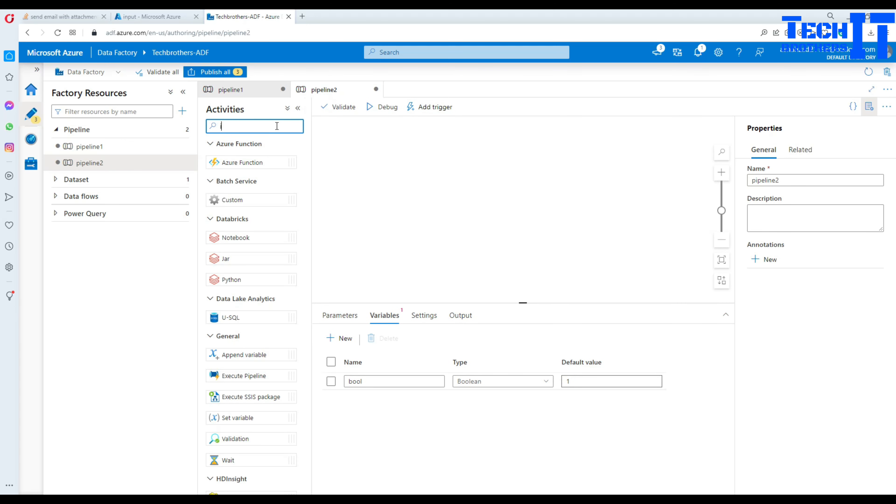
type("f")
left_click_drag(254, 162, 441, 165)
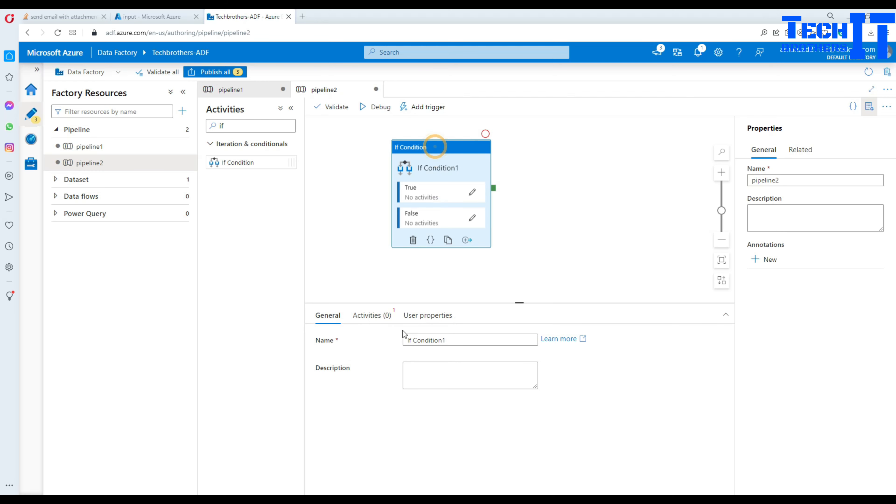
left_click(372, 315)
left_click(440, 351)
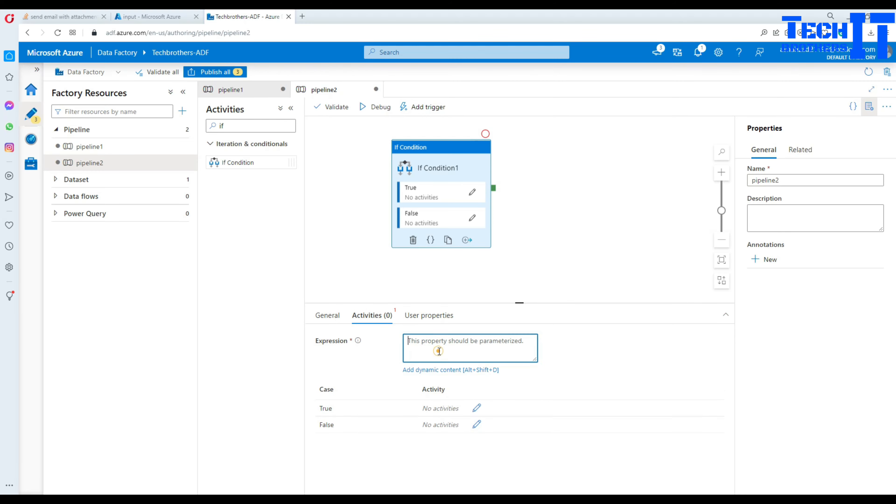
left_click(440, 369)
left_click(606, 307)
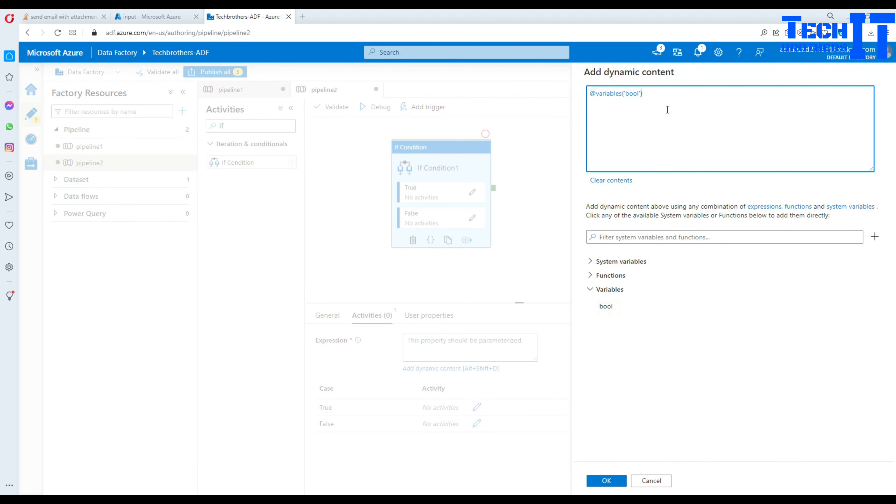
left_click(615, 482)
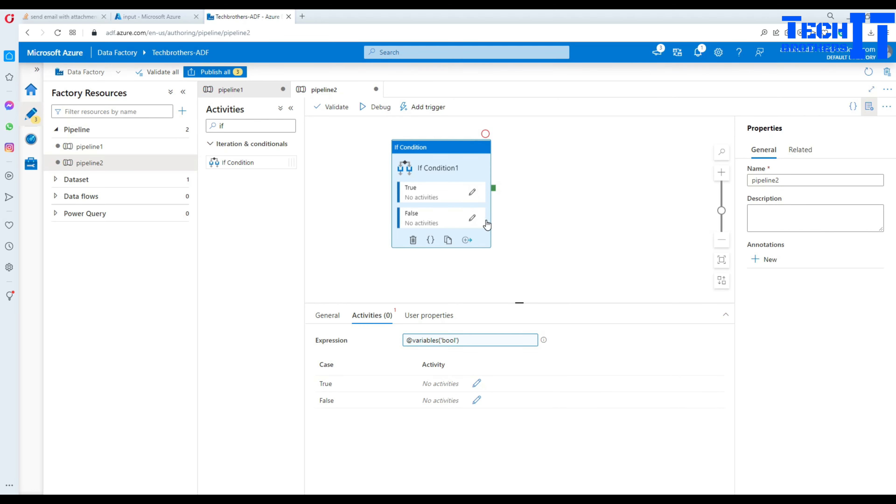
Add a Wait activity named runontrue to the If Condition's True branch and return to the pipeline2 canvas.
left_click(472, 194)
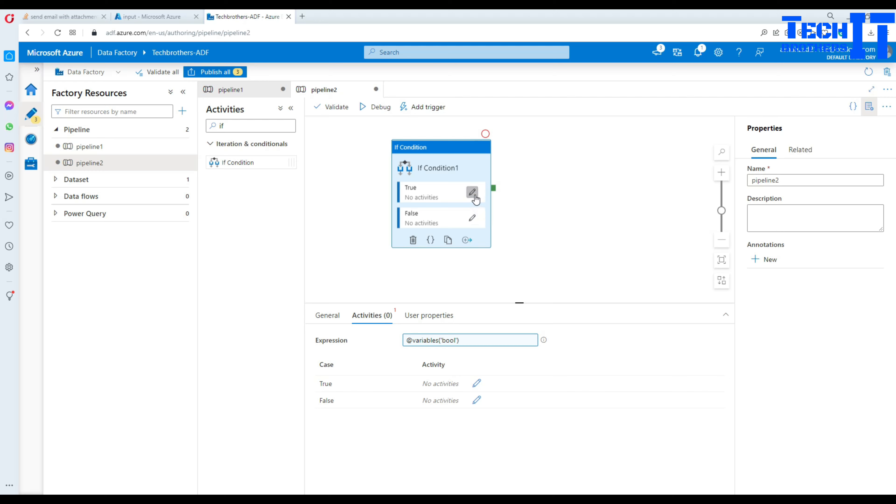
left_click(241, 126)
key("BackSpace")
key("BackSpace")
type("wait")
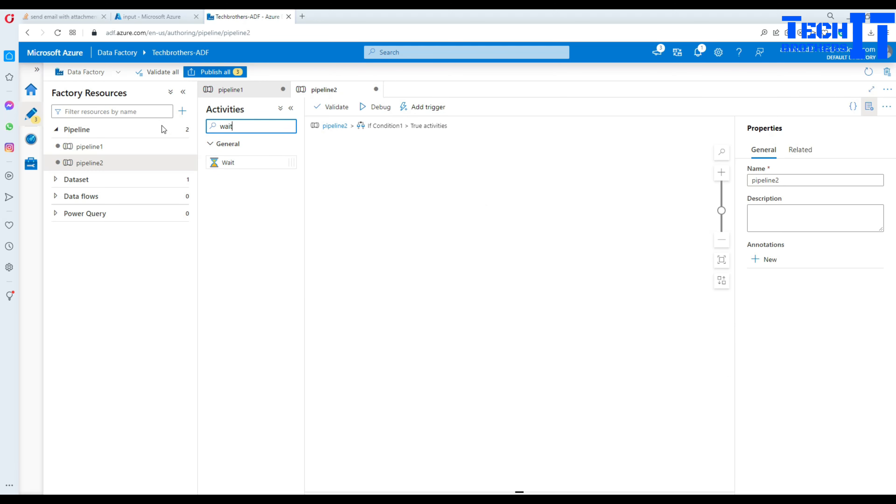
left_click_drag(226, 163, 387, 187)
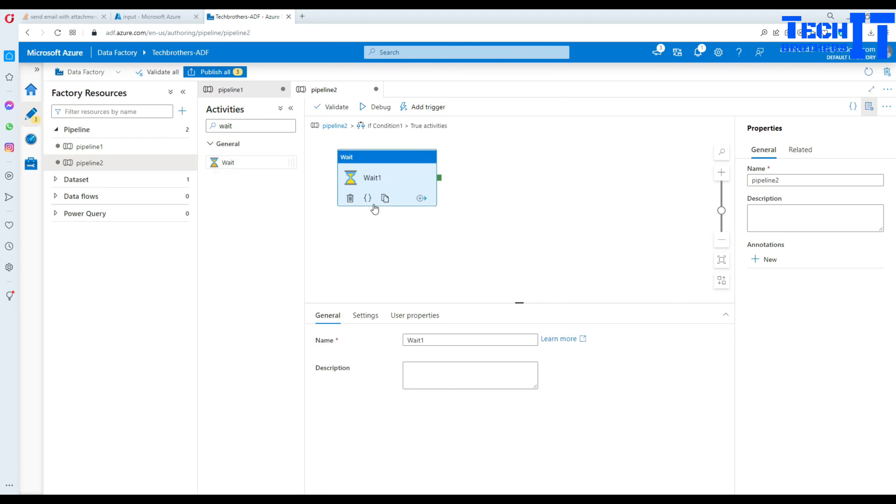
double_click(436, 339)
type("runo")
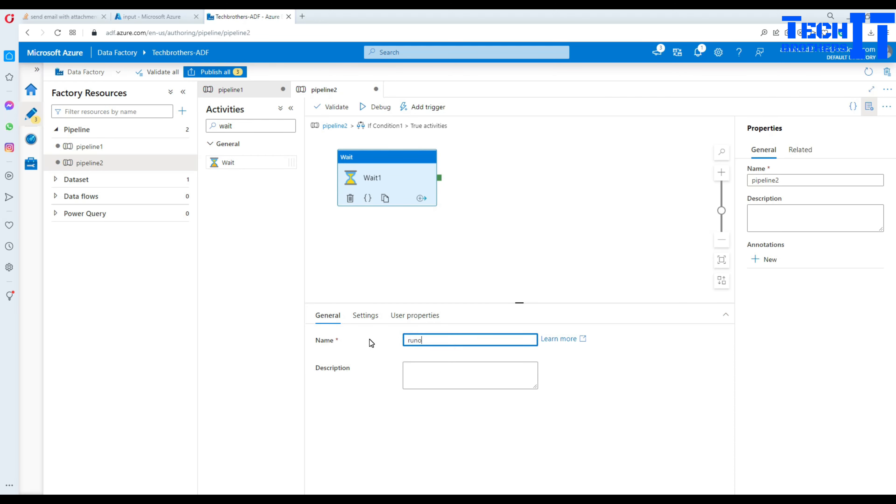
type("ntrue")
left_click(333, 130)
left_click(359, 127)
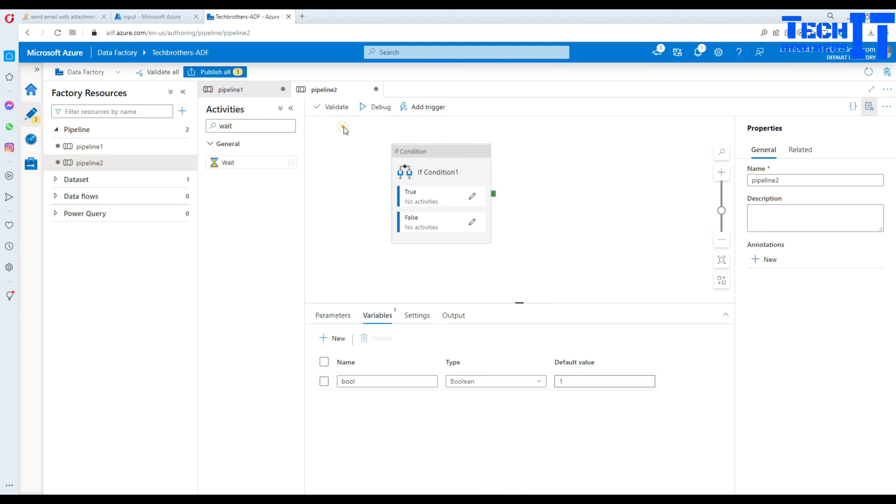
Add a Wait activity named Run on False to the If Condition's False branch and return to the pipeline2 canvas.
left_click(420, 234)
left_click(548, 210)
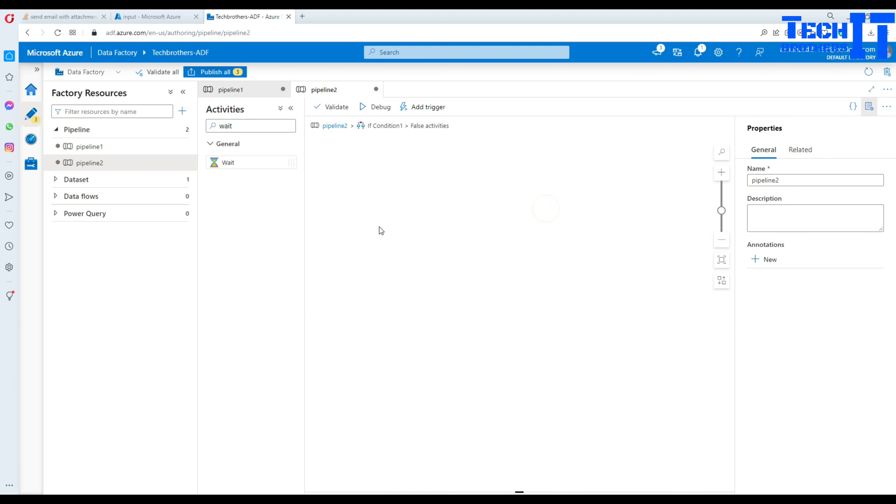
left_click_drag(223, 163, 432, 198)
left_click(435, 340)
double_click(436, 340)
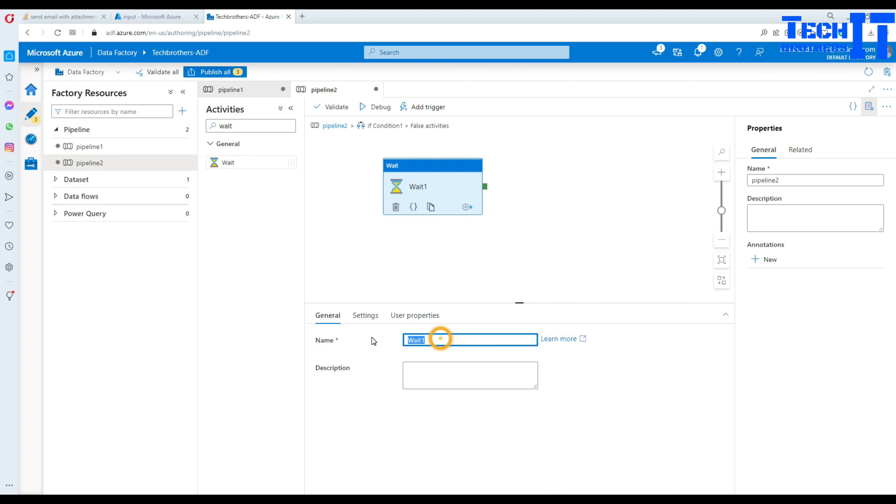
type("Run on False")
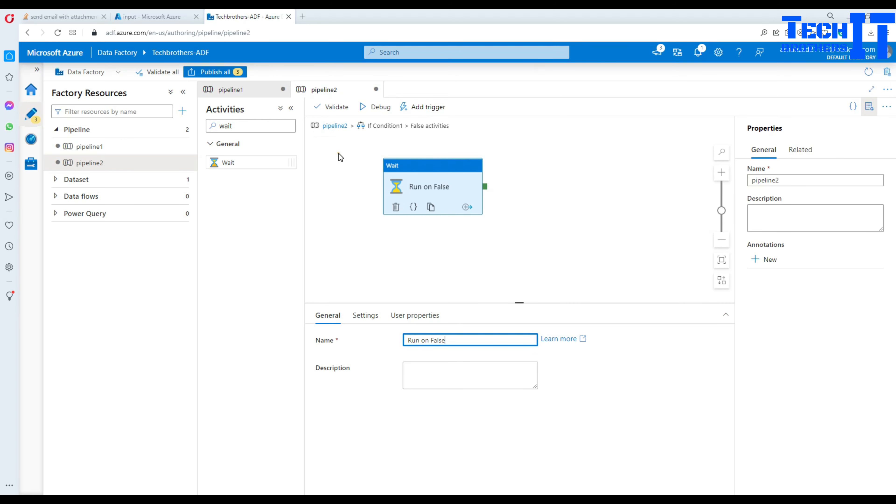
left_click(330, 127)
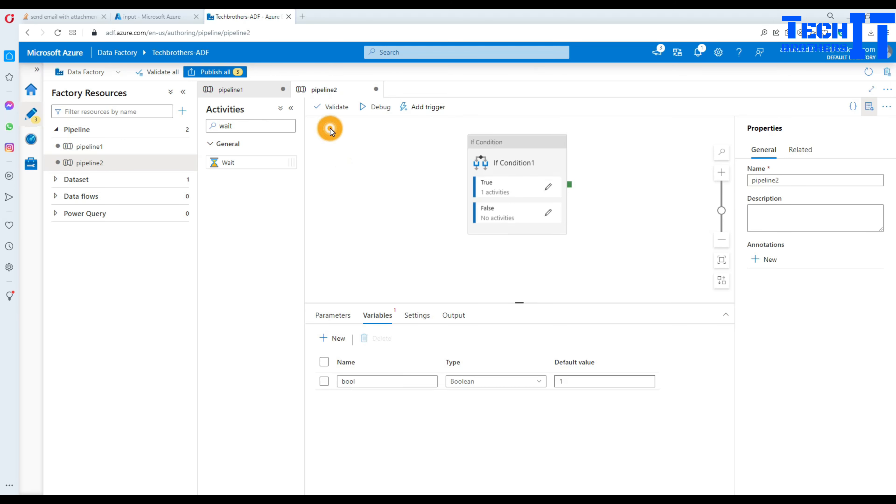
Try to run pipeline2 in debug mode and close the validation output.
left_click(390, 187)
left_click(376, 107)
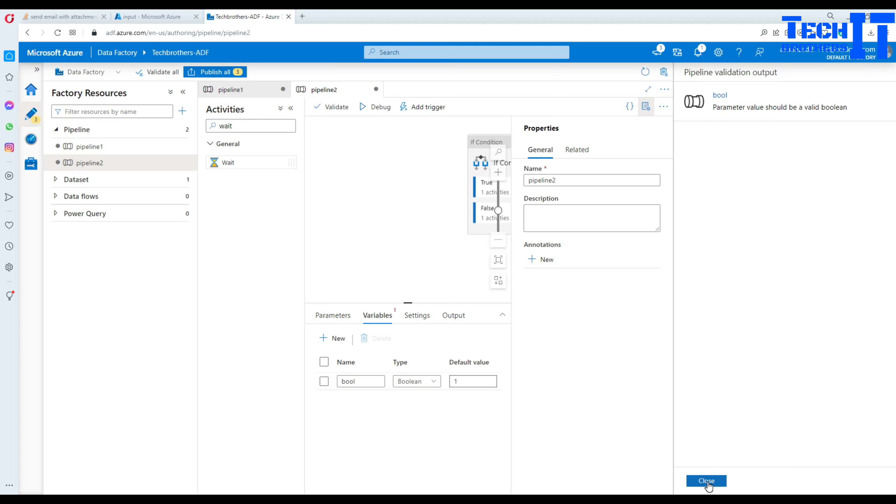
left_click(706, 480)
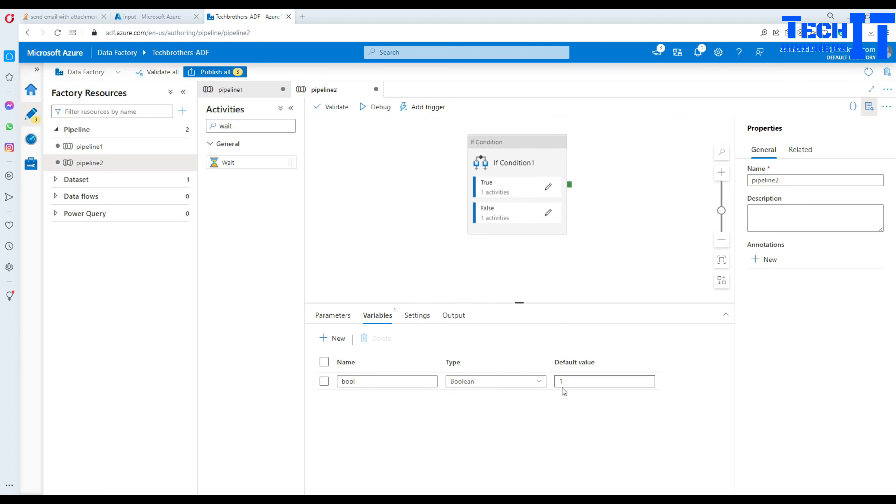
Set the bool variable's default value to true.
double_click(561, 381)
type("true")
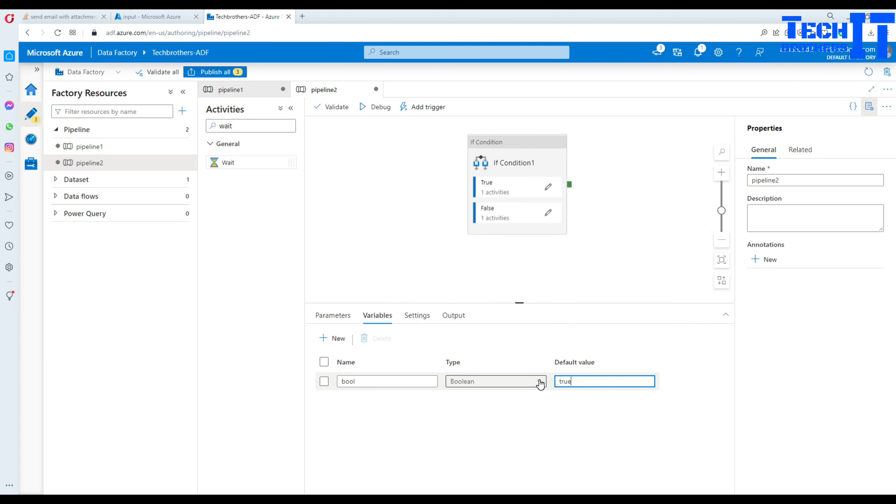
left_click(356, 251)
Run pipeline2 in debug mode and refresh its run output.
left_click(382, 108)
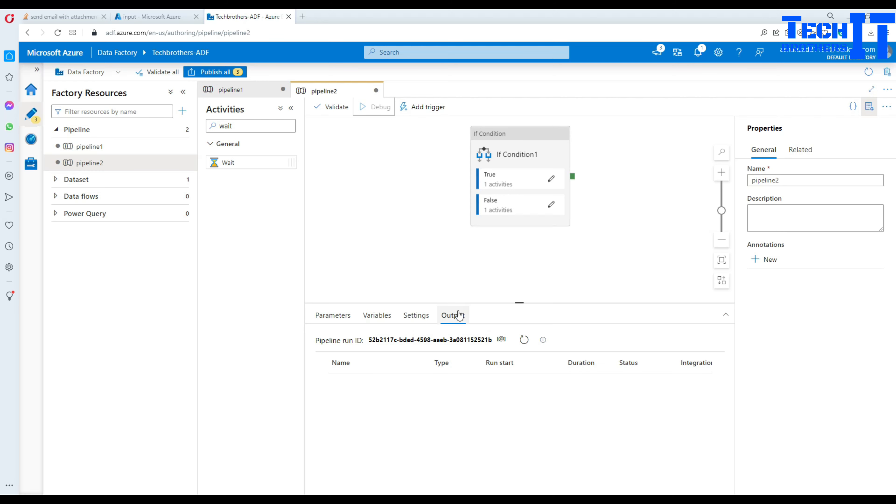
left_click(524, 341)
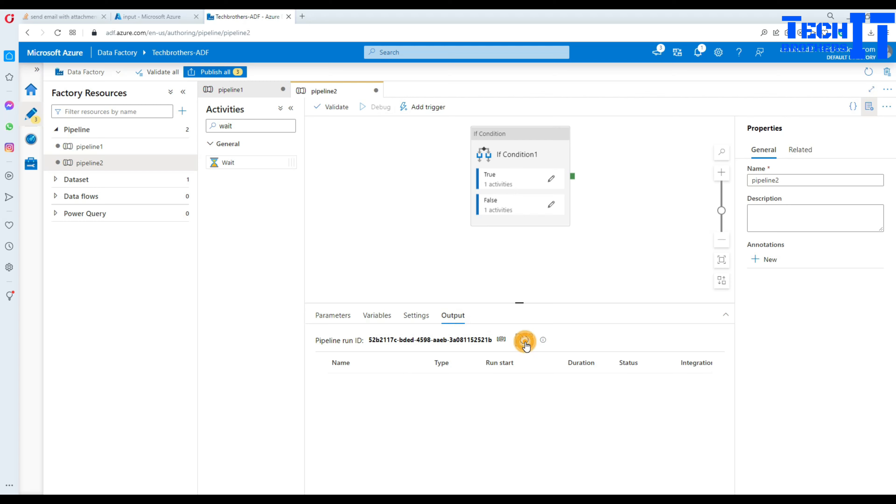